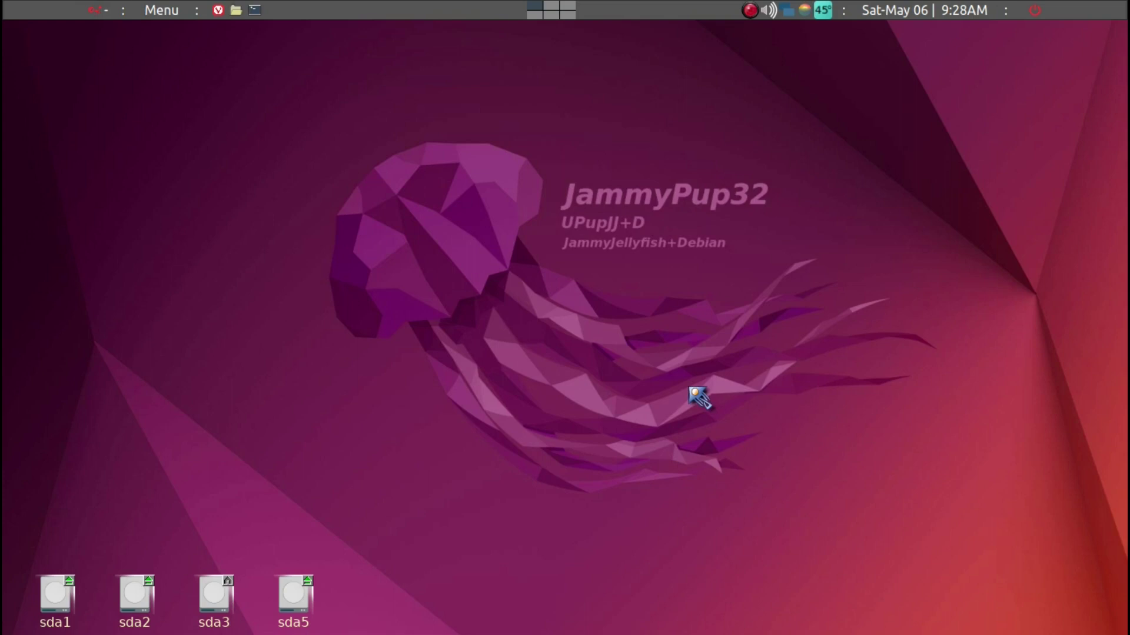
Launch a urxvt terminal on the JWM desktop with Ctrl+Alt+T
key(ctrl+alt+t)
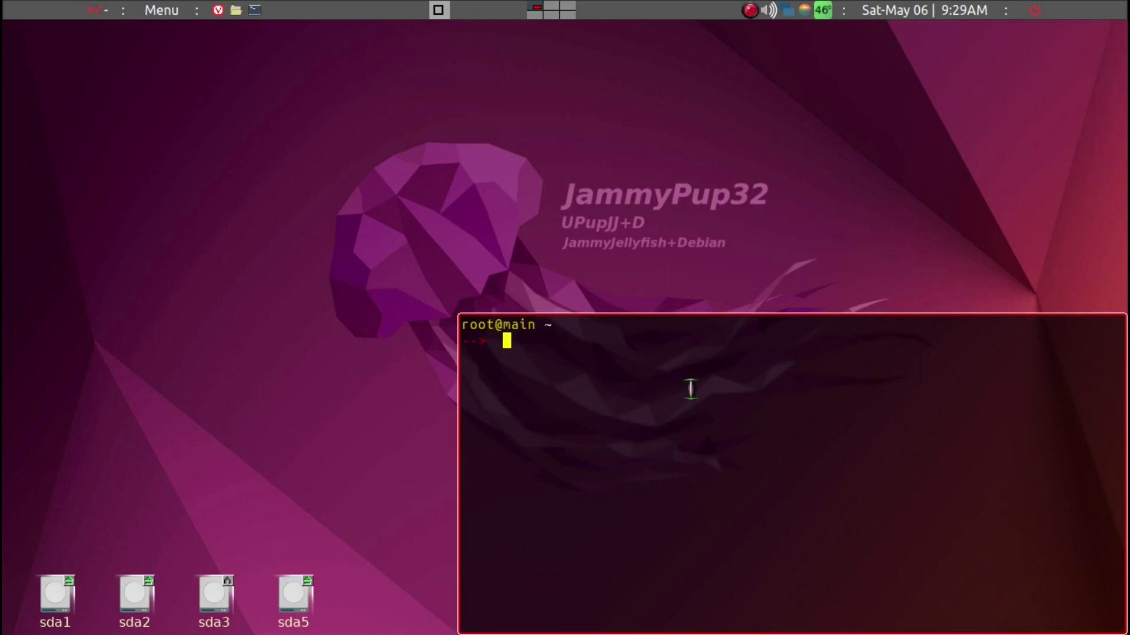
Show the mixer settings with amixer, then list simple controls with amixer scontrols
text(amixer)
key(Return)
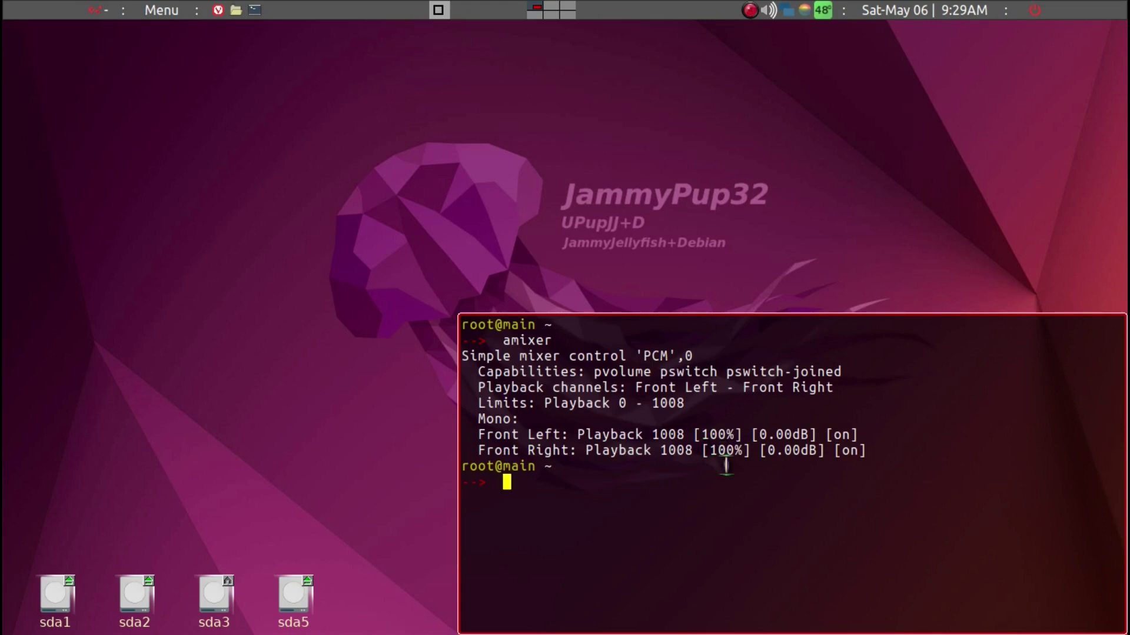
key(Up)
text(scont)
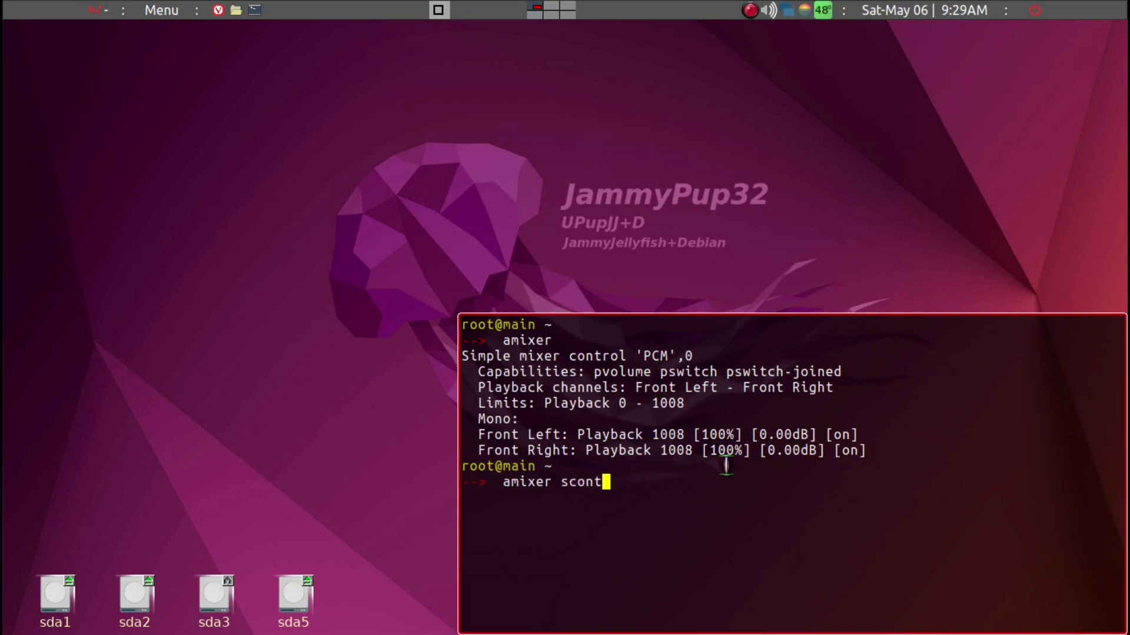
text(rols)
key(Return)
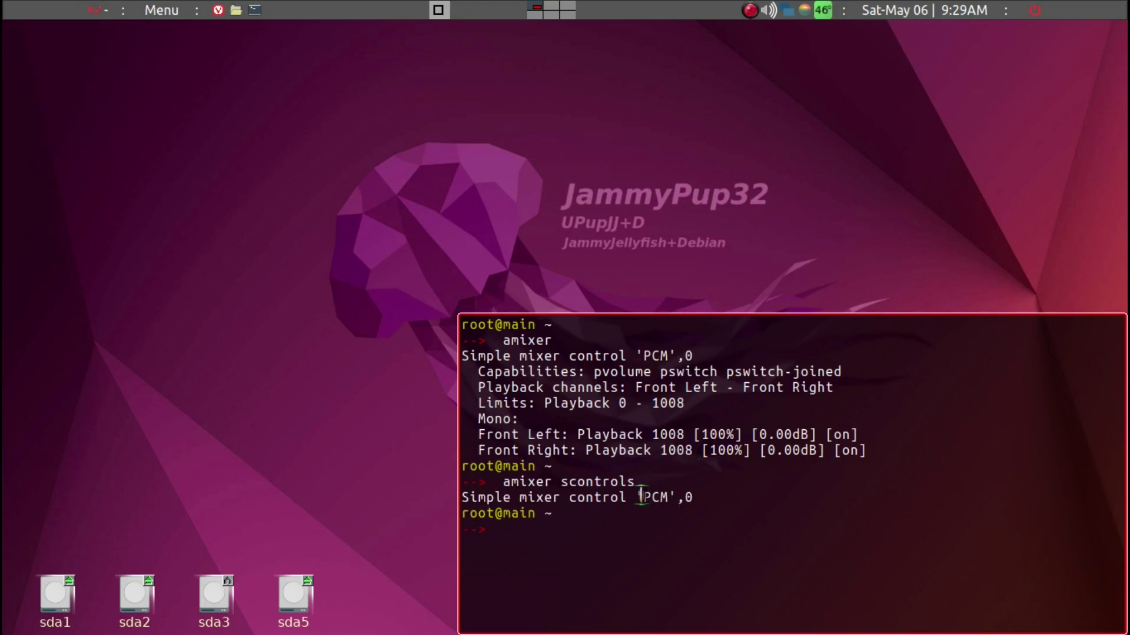
Highlight the 'PCM' control name in the output, then enter amixer sset 'PCM' toggle
drag(637, 497, 678, 497)
click(657, 499)
text(amixer )
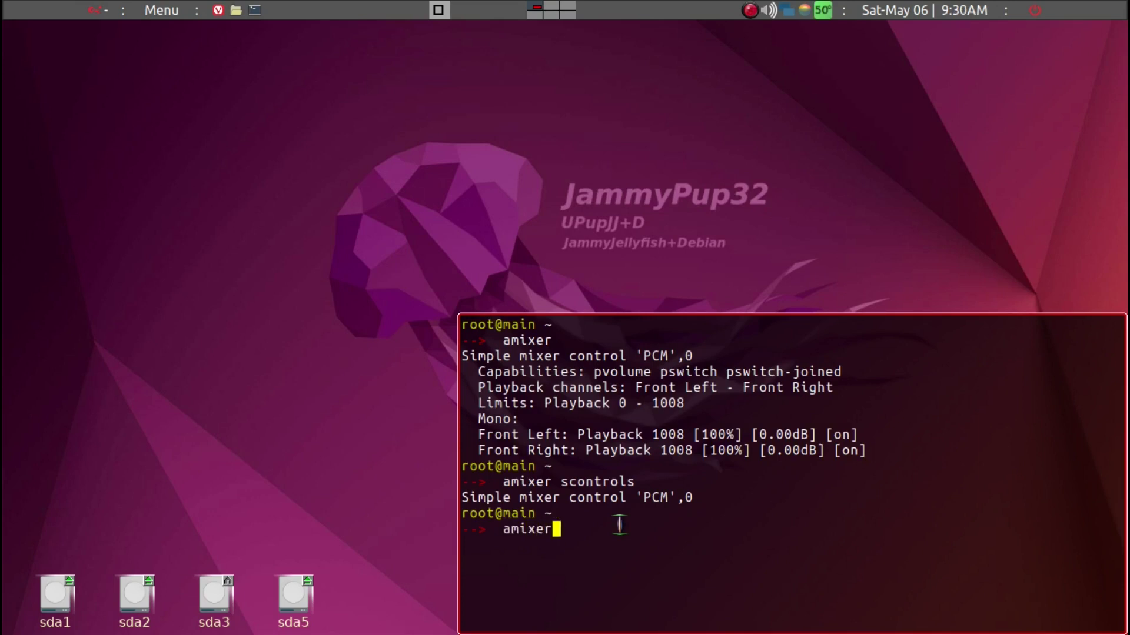
text(sset 'PCM)
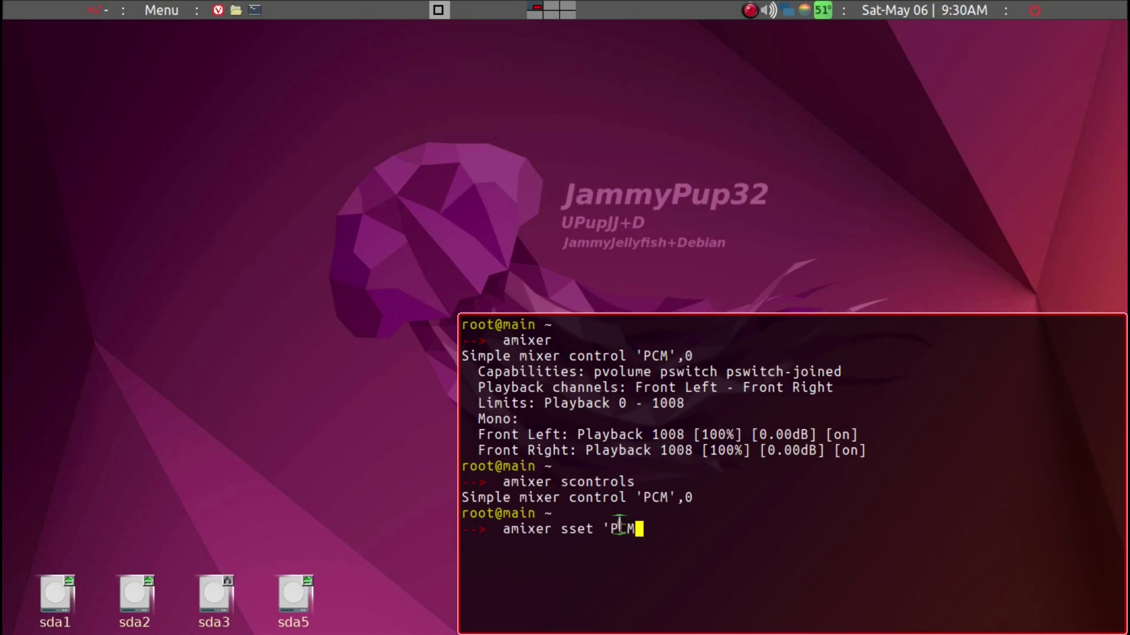
text(' toggle)
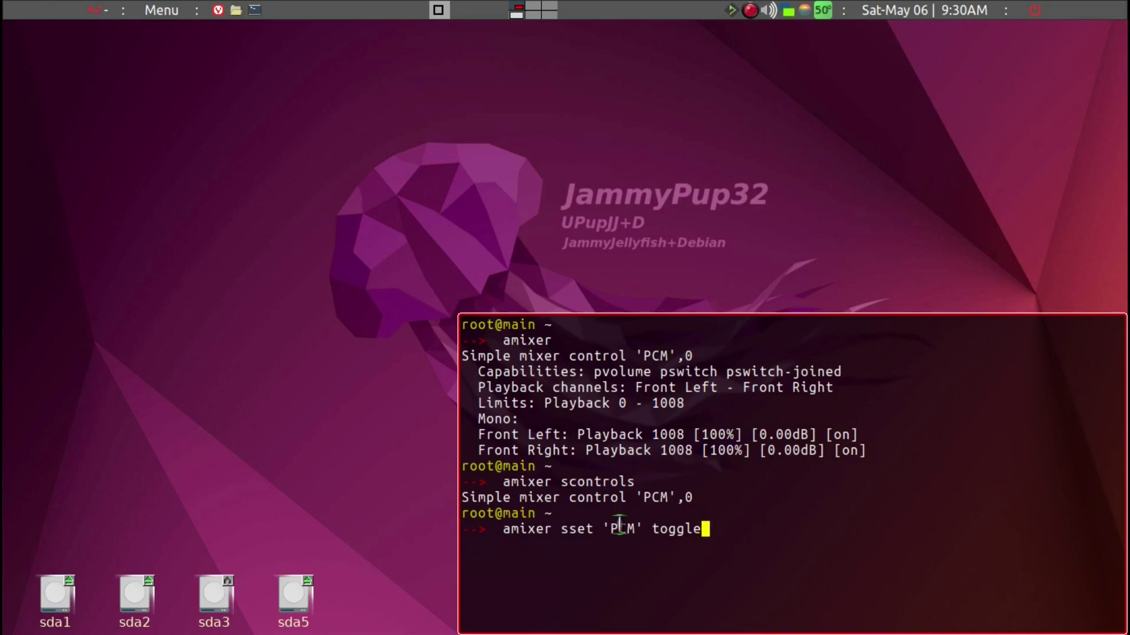
Run amixer sset 'PCM' toggle three times, ending with both PCM channels off
key(Return)
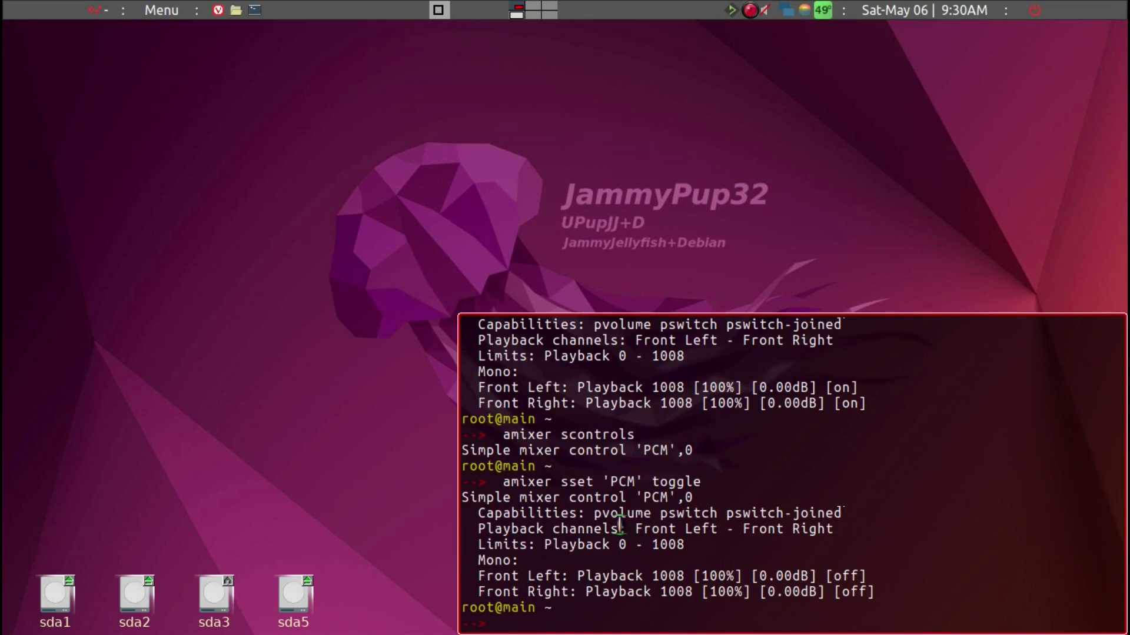
key(Up)
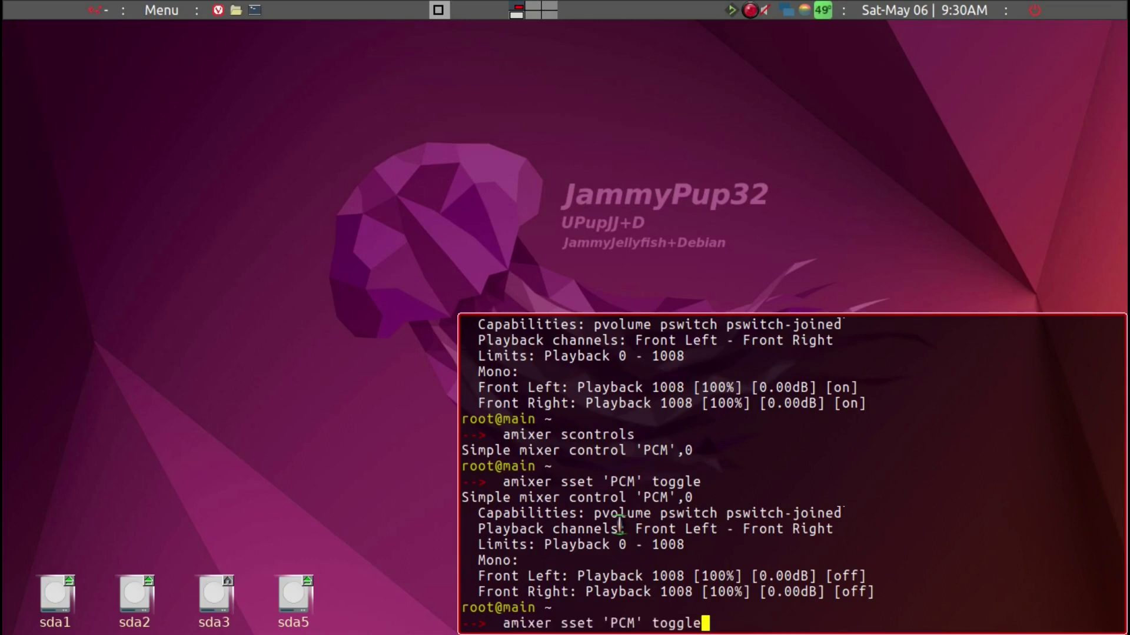
key(Return)
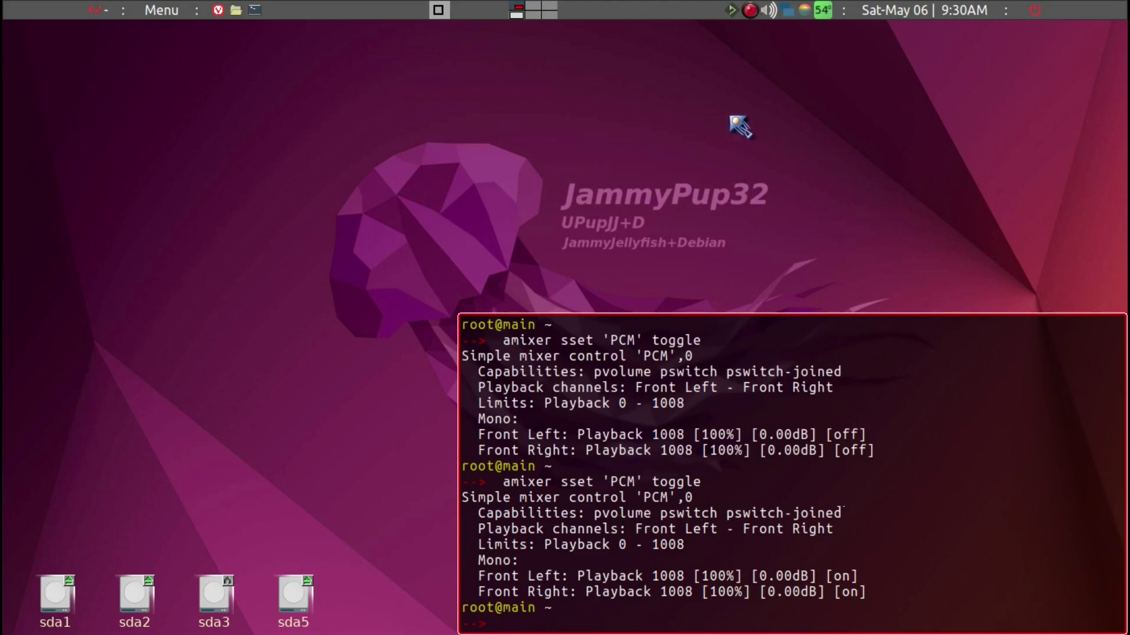
key(Up)
key(Return)
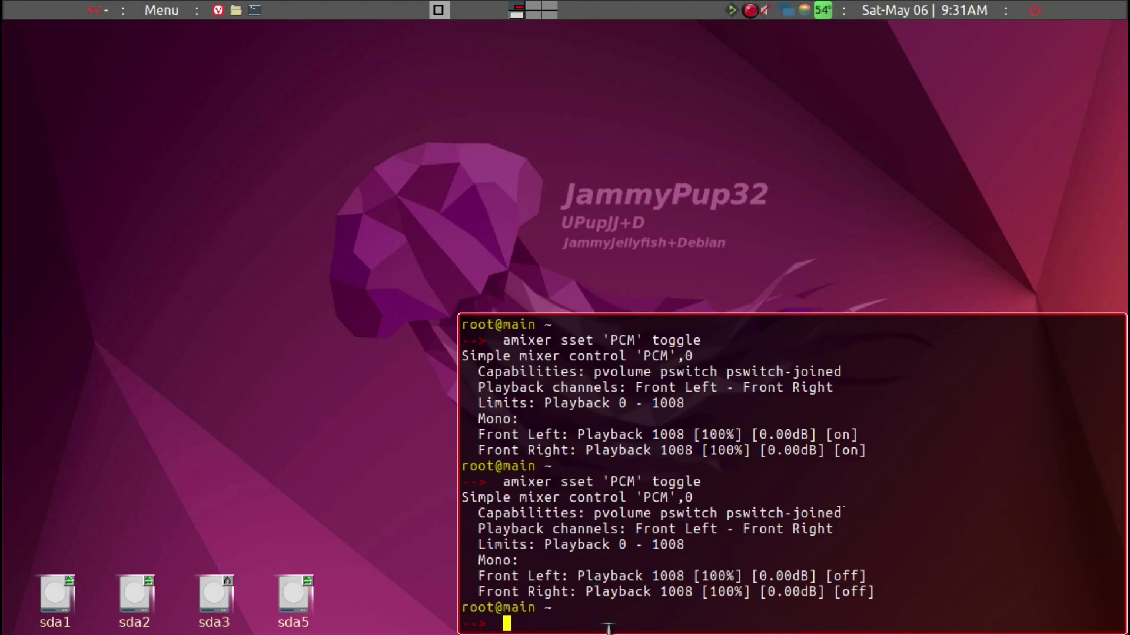
Unmute PCM with the toggle command, mute again via the tray icon, and open jwmrc-personal in Geany
key(Up)
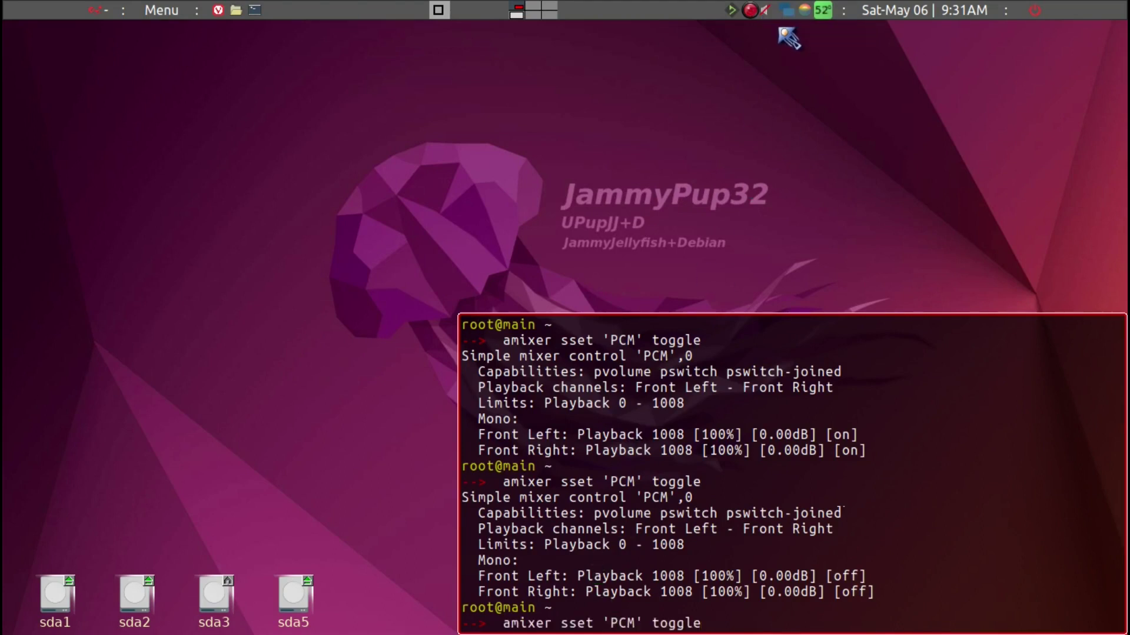
key(Return)
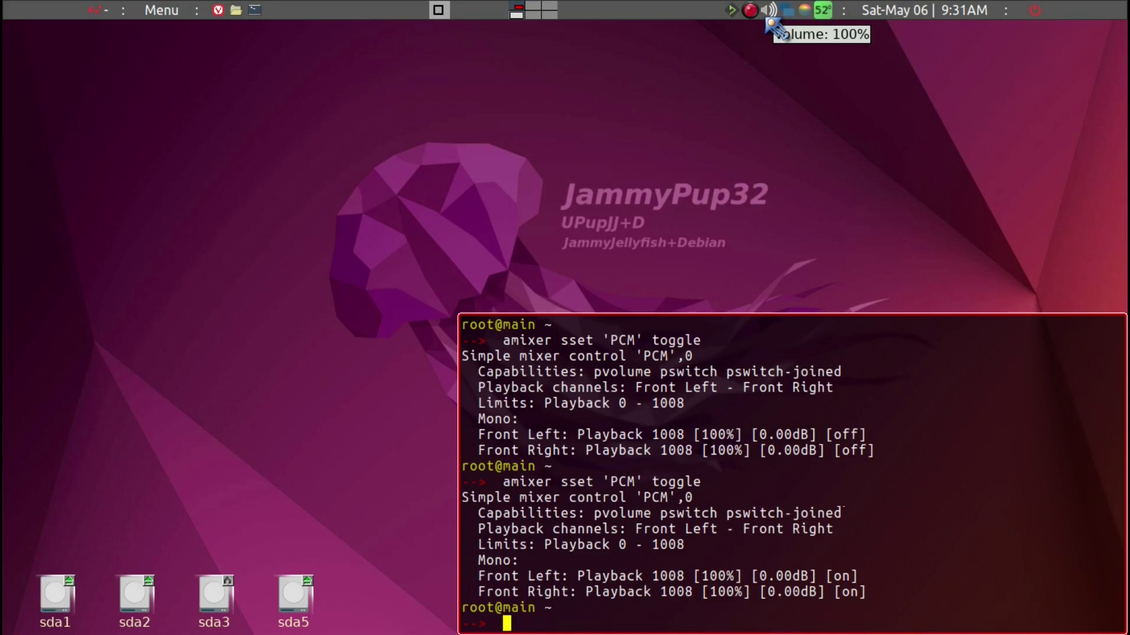
key(Up)
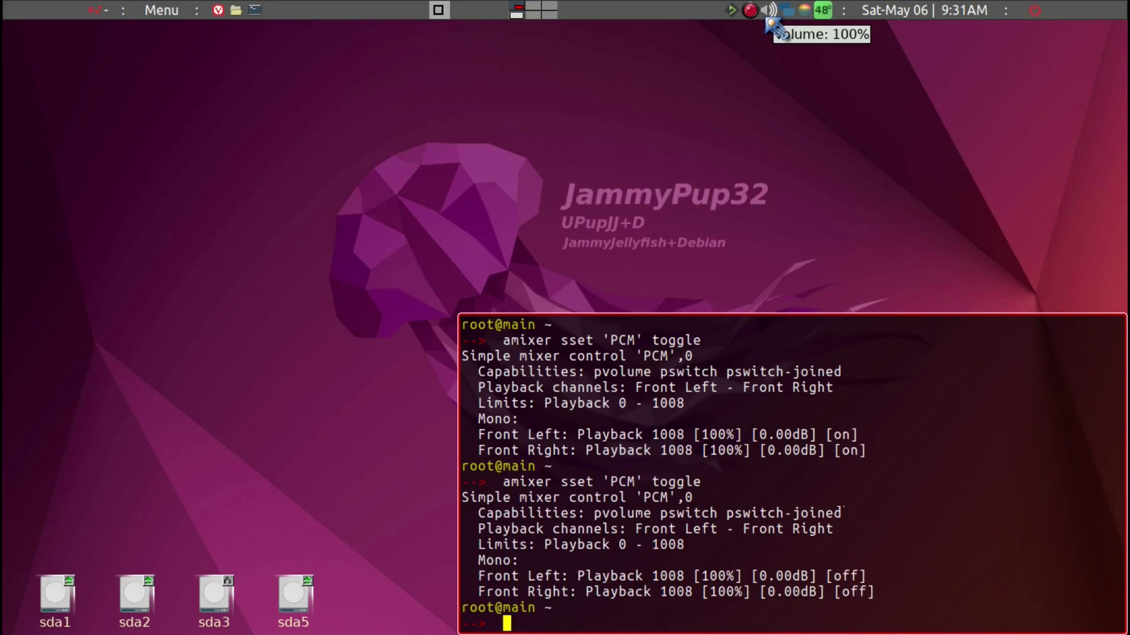
click(768, 20)
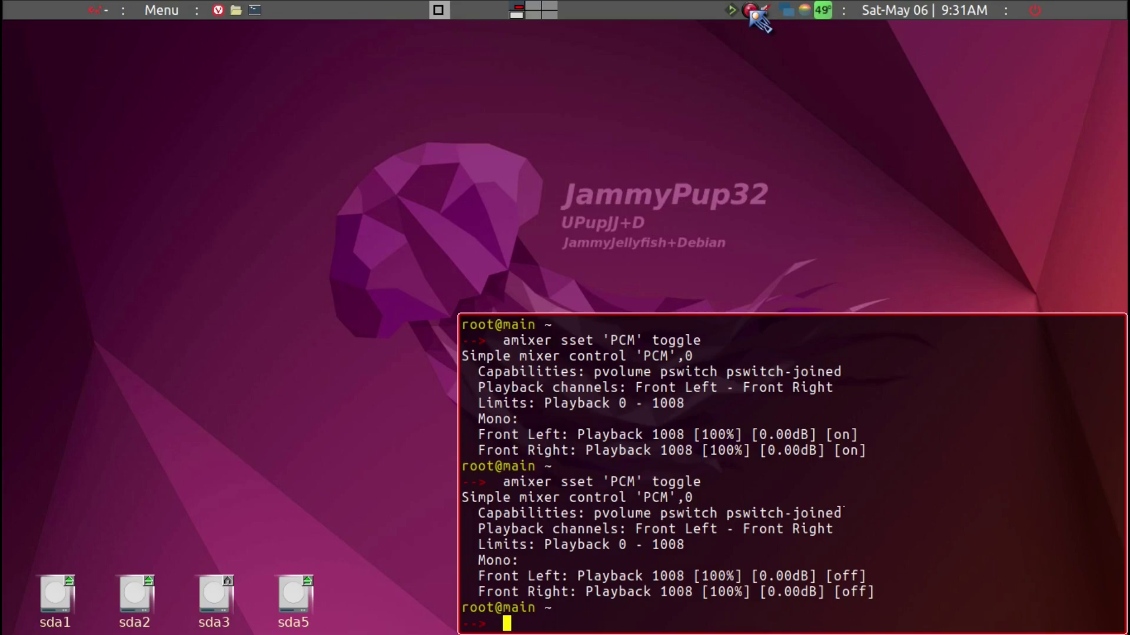
click(753, 11)
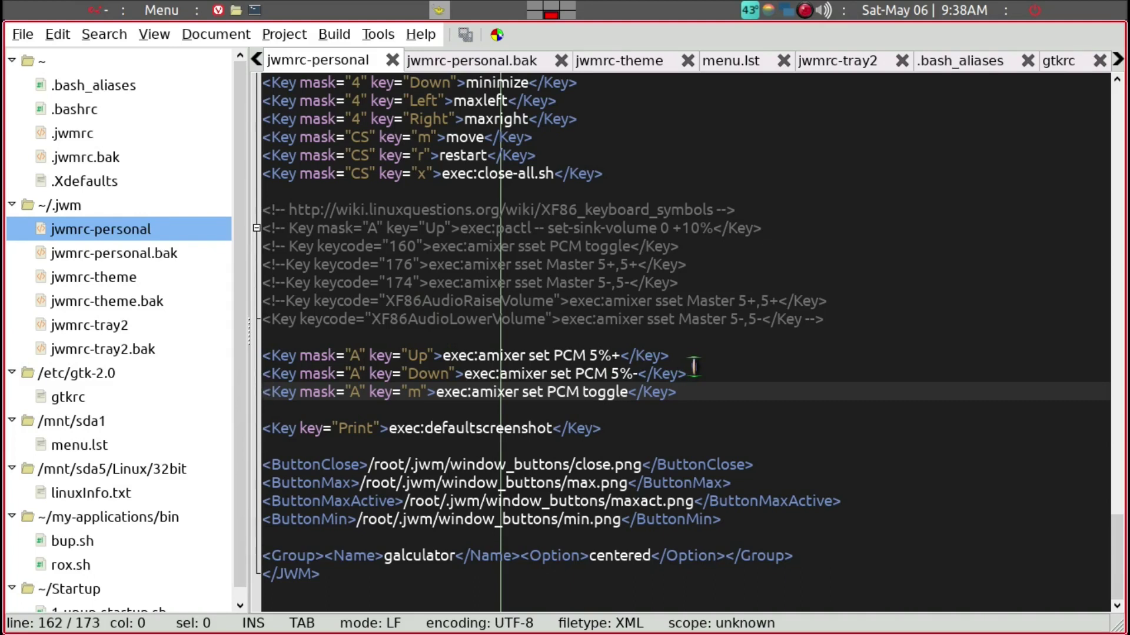
Inspect the Key mask="A" key="m" PCM toggle binding in jwmrc-personal, then open a terminal over Geany
scroll(694, 367, up, 8)
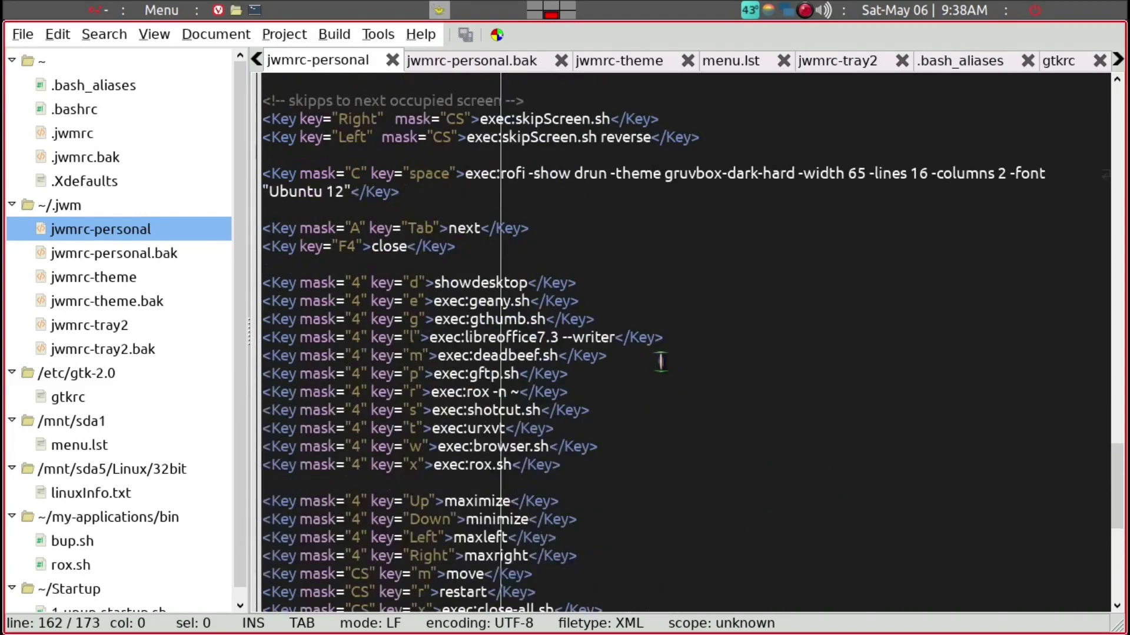
scroll(633, 346, down, 8)
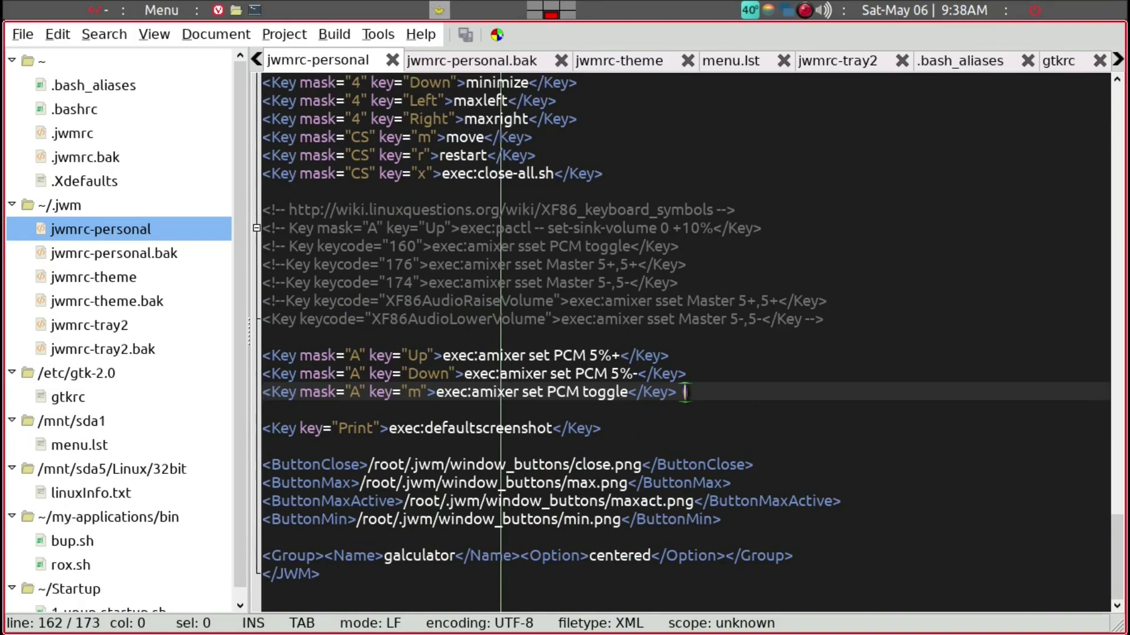
drag(685, 392, 263, 393)
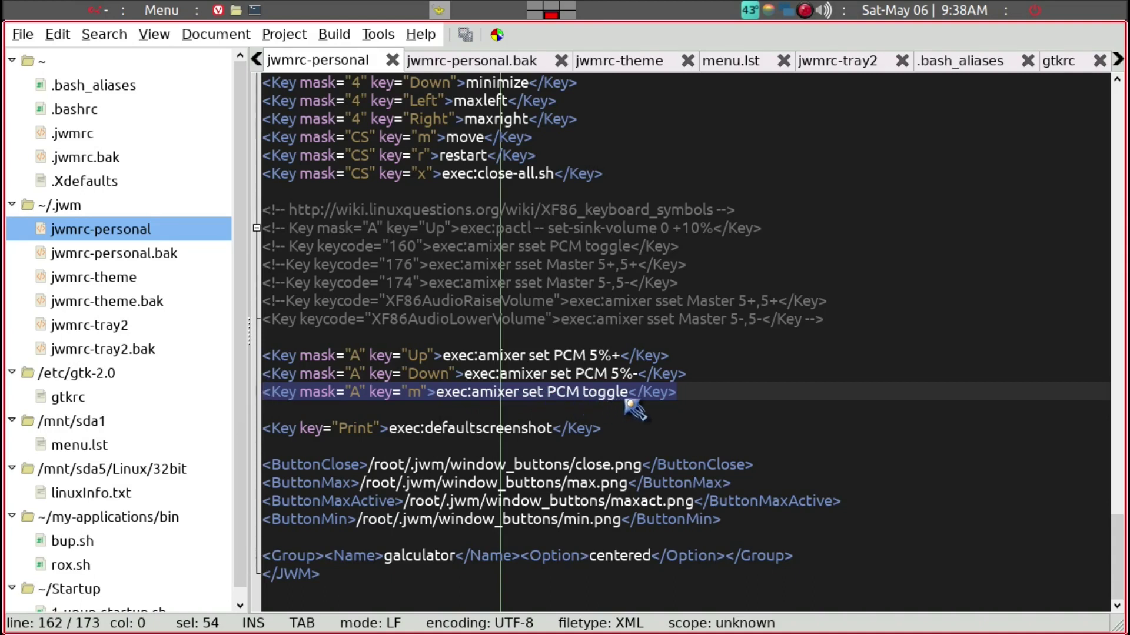
click(682, 393)
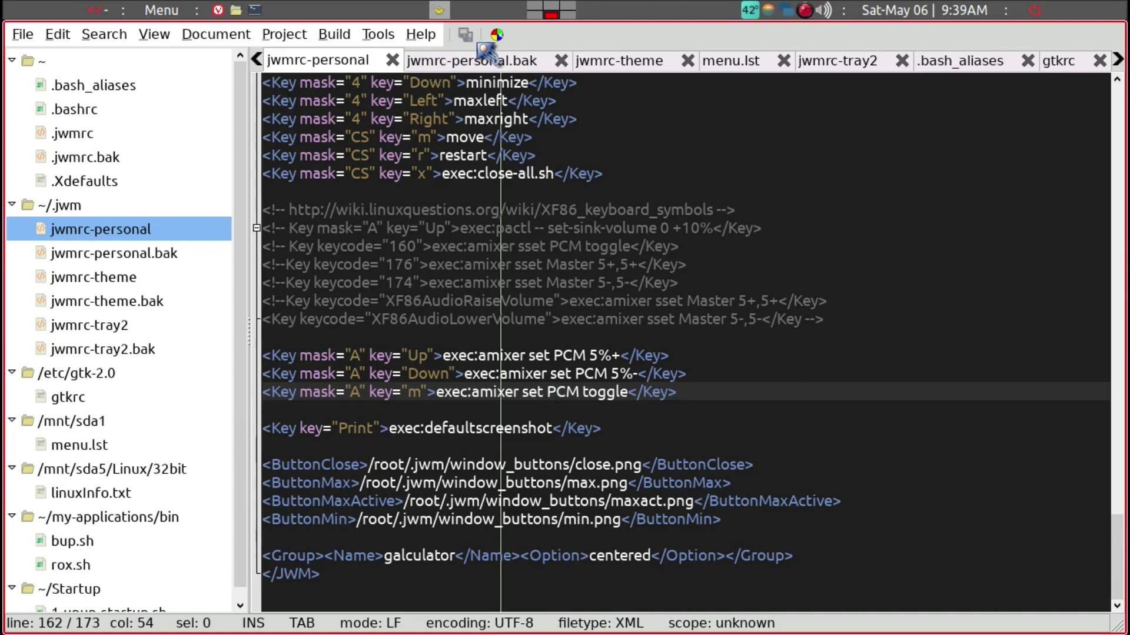
key(ctrl+alt+t)
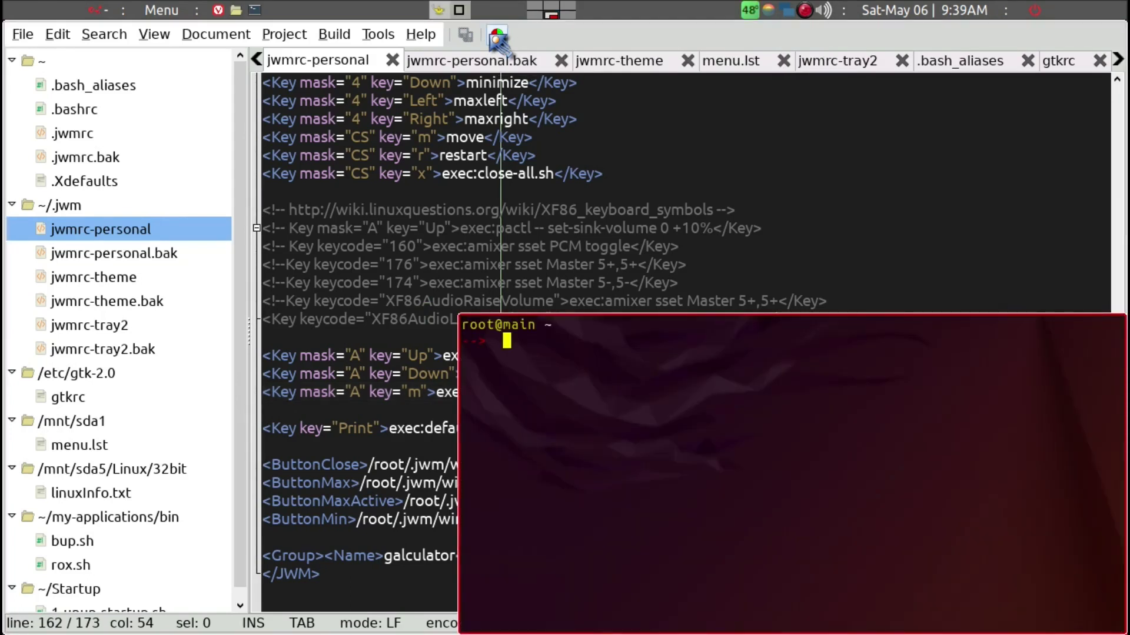
Run jwm -restart to reload the configuration, then bring Geany back to the front
key(Up)
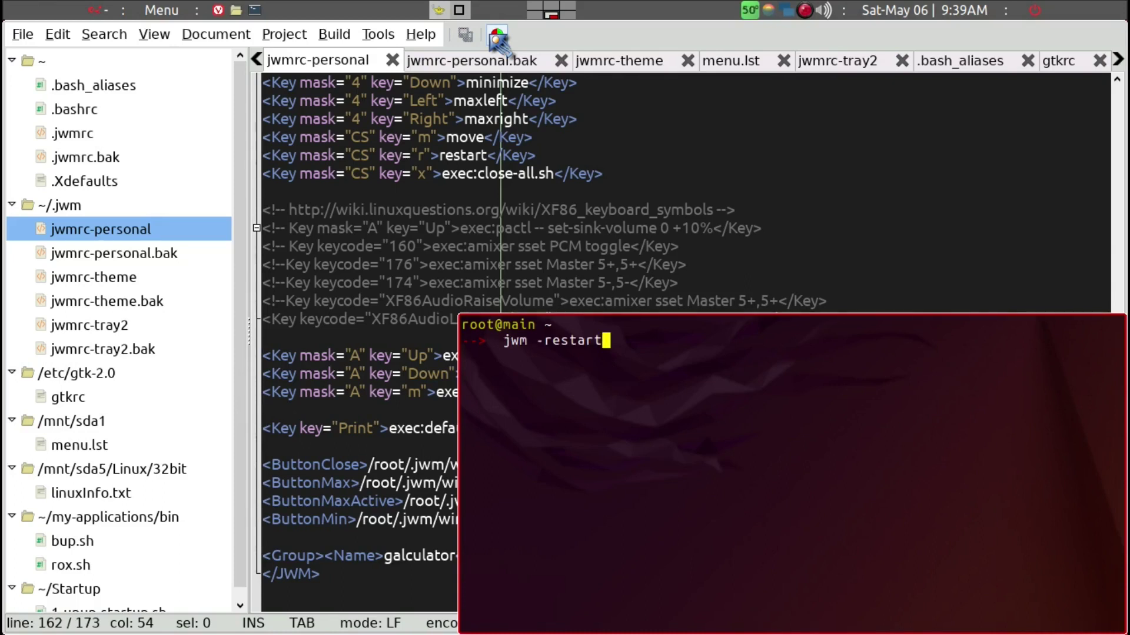
key(Return)
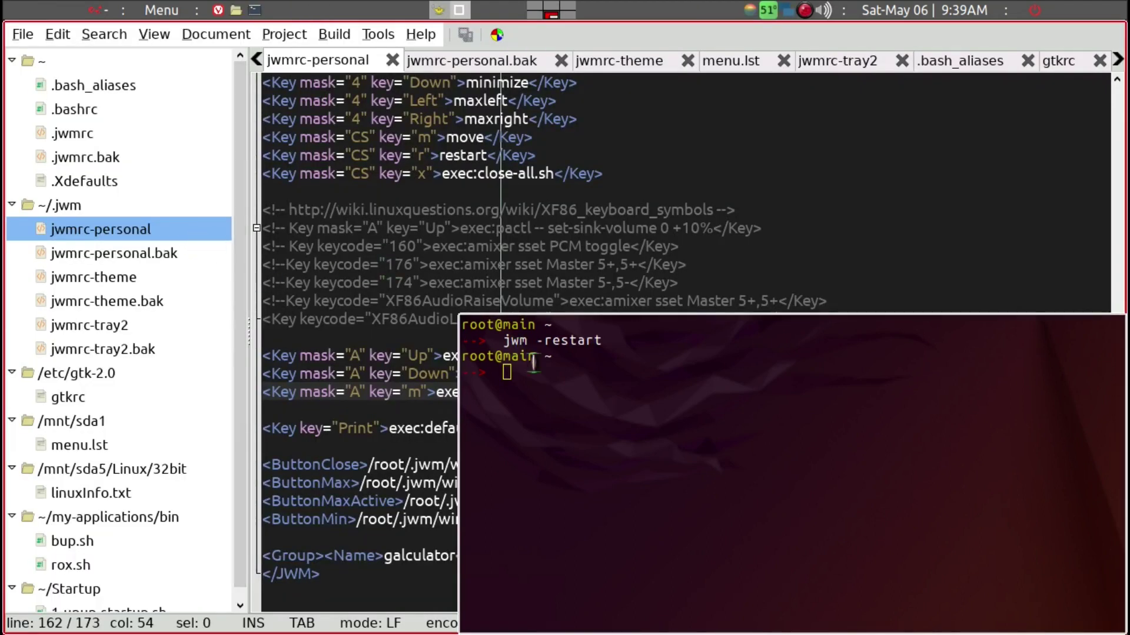
click(508, 302)
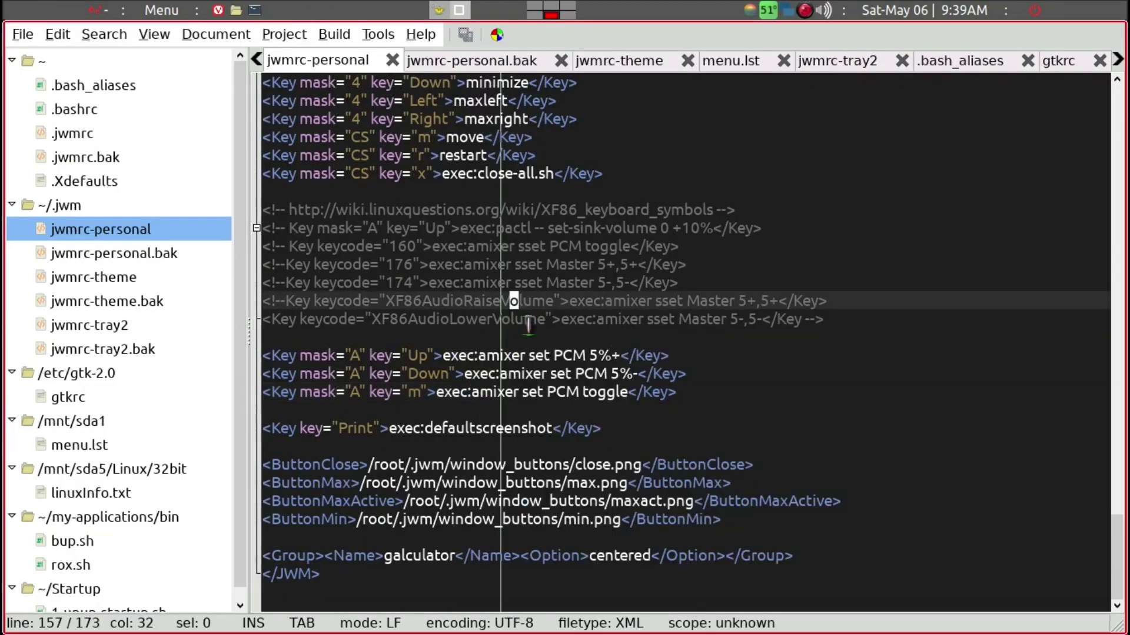
Place the cursor on empty line 163 and test the Alt+M binding, leaving sound unmuted
click(582, 406)
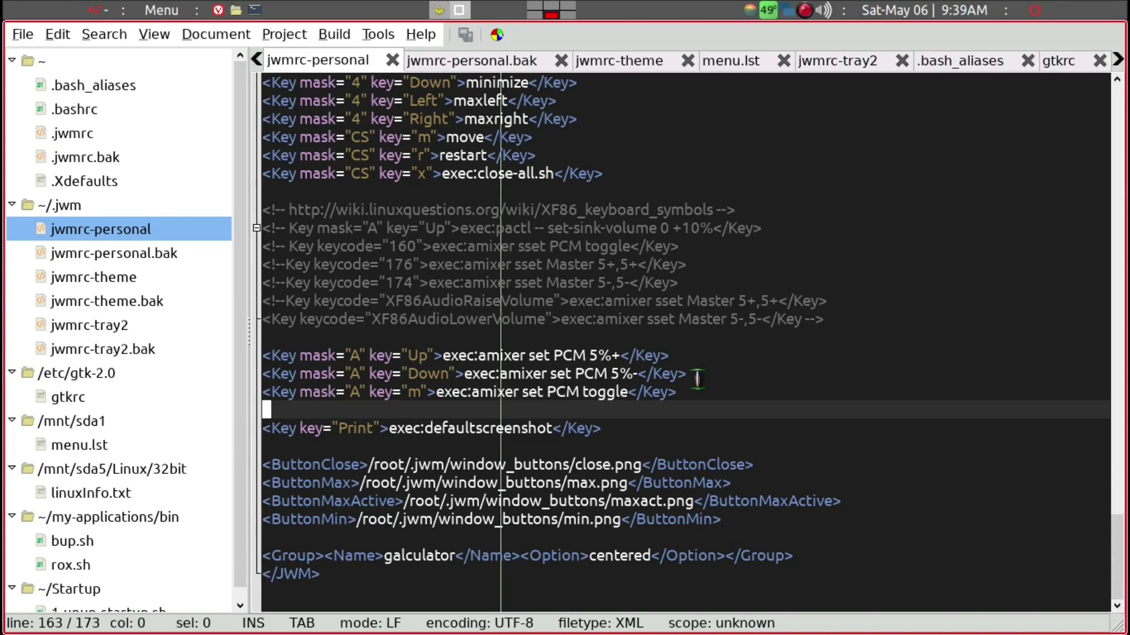
key(alt+m)
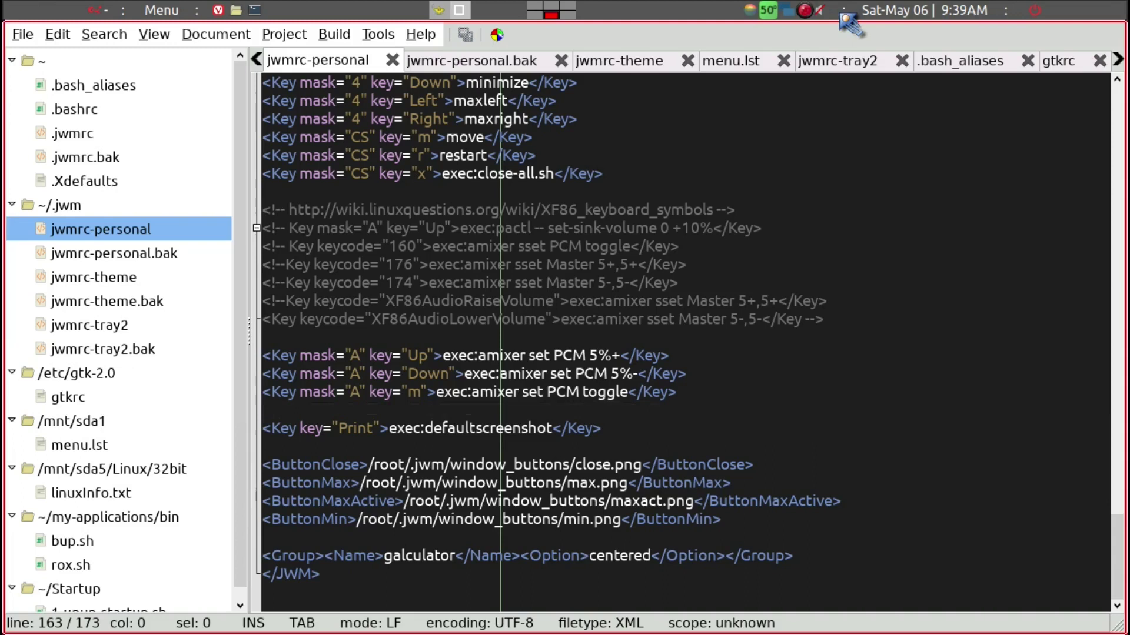
key(alt+m)
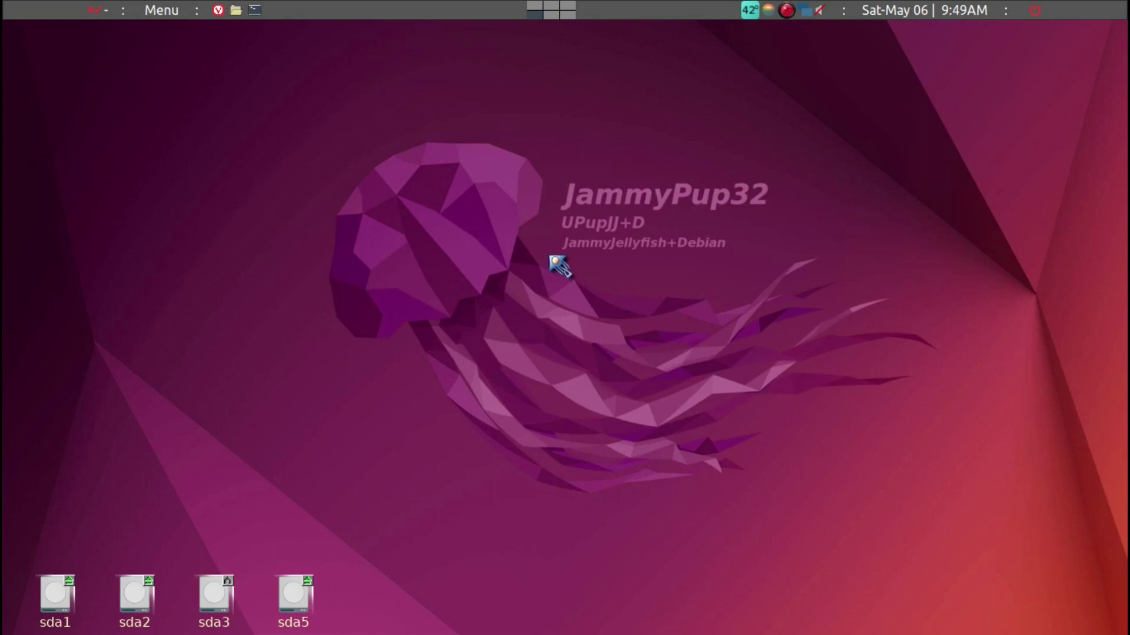
In a new terminal, create toggle-mute.sh in /root/my-applications/bin using cd && touch
key(ctrl+alt+t)
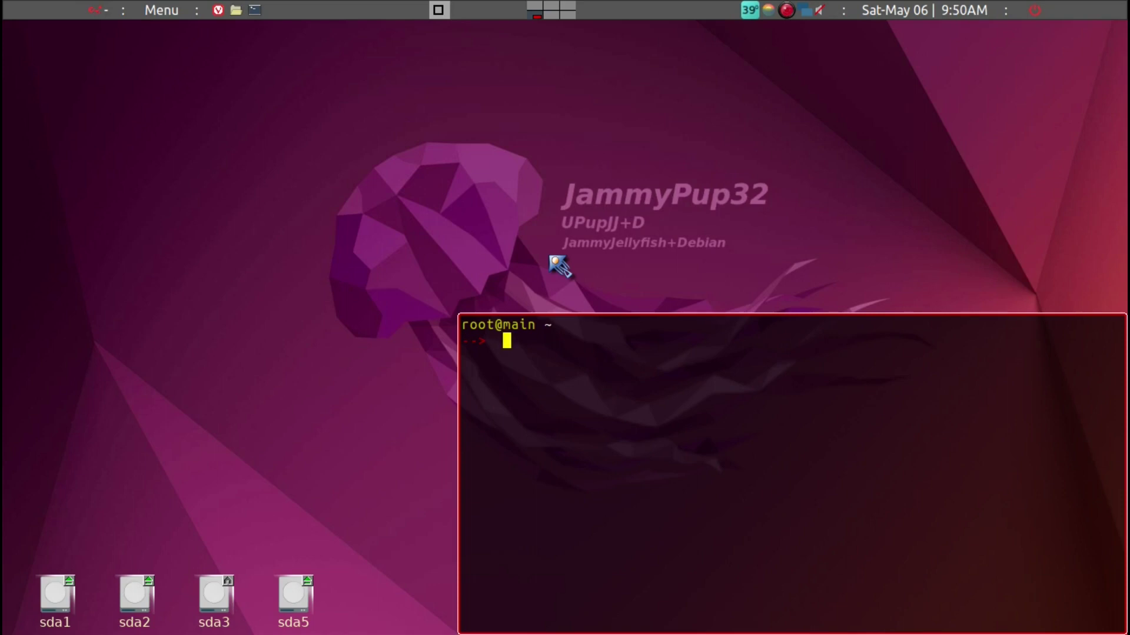
text(cd /root/mya-)
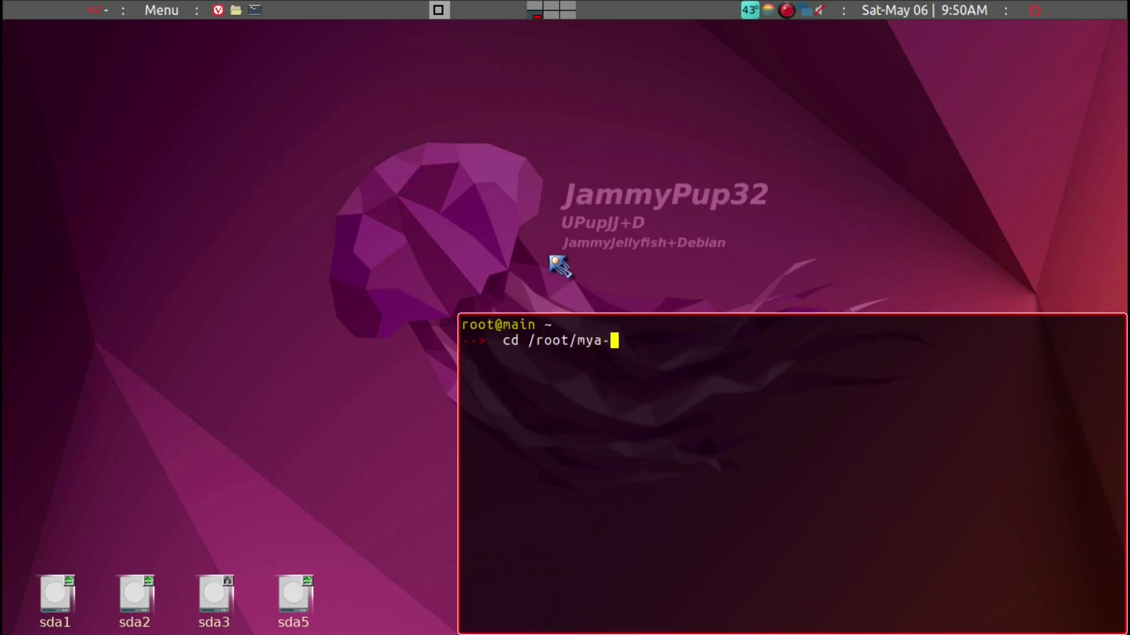
key(BackSpace)
text(-app)
key(Tab)
text(bin)
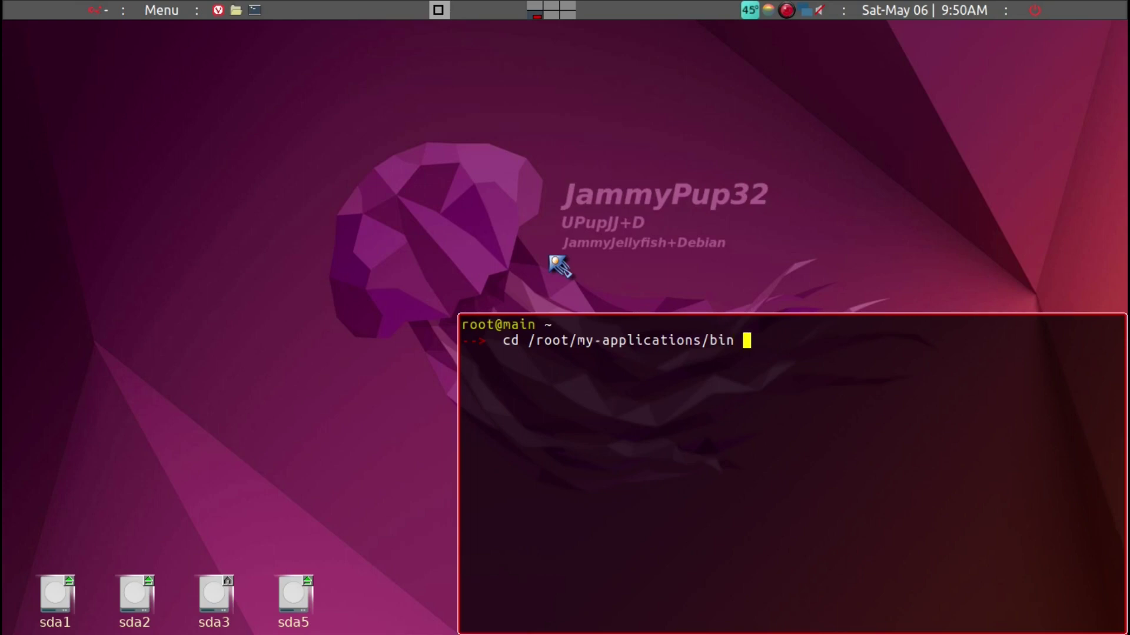
text(&& touch)
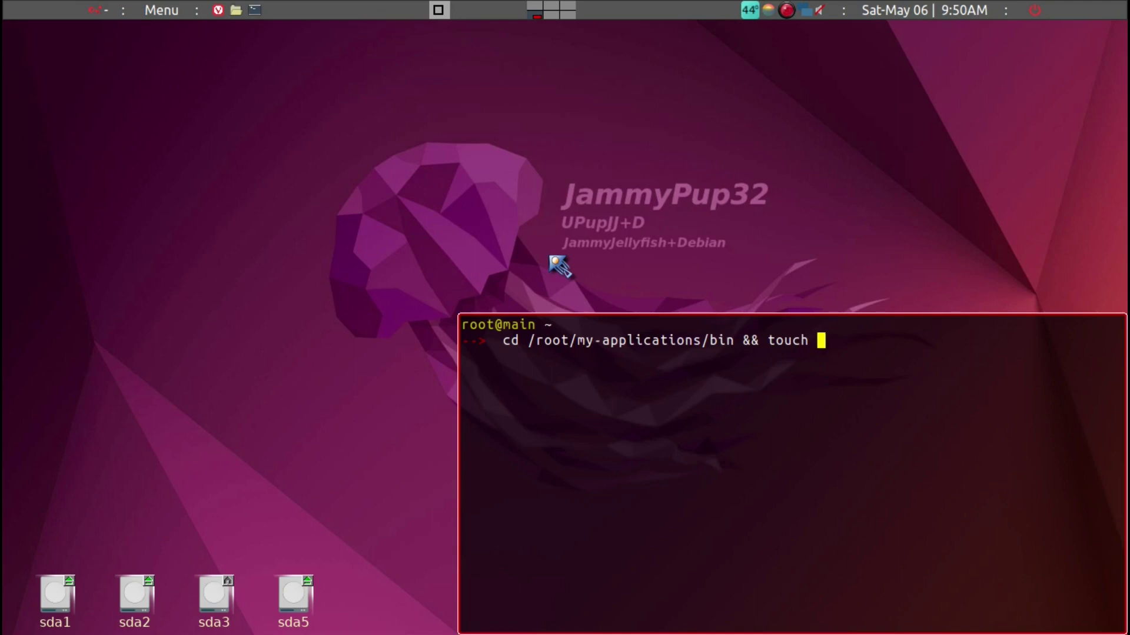
text(toggle-)
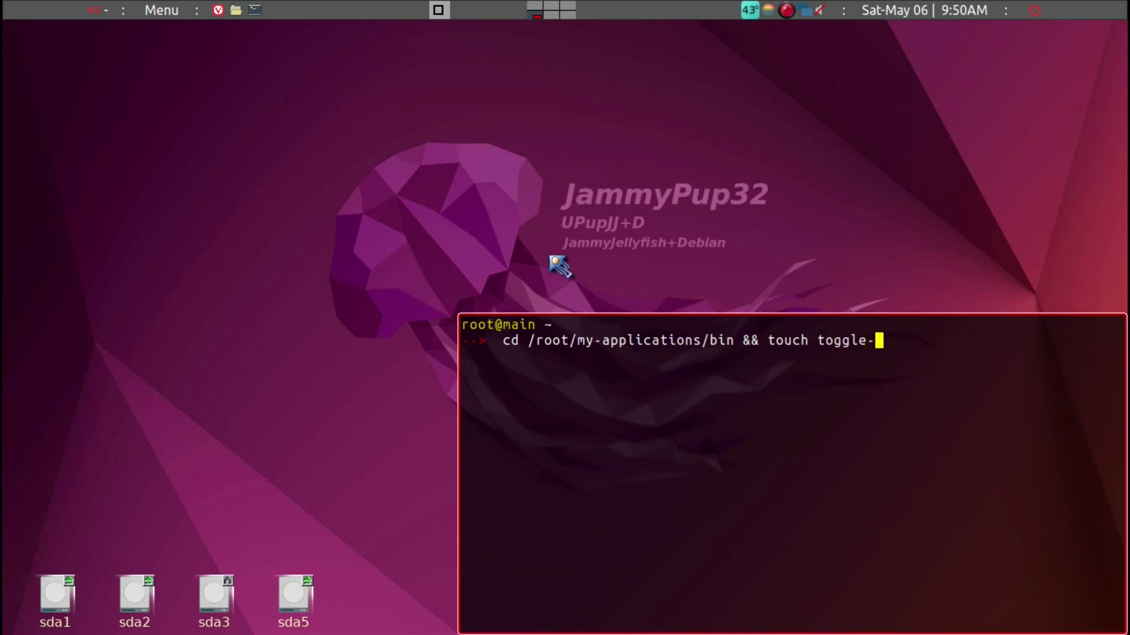
text(mute.sh)
key(Return)
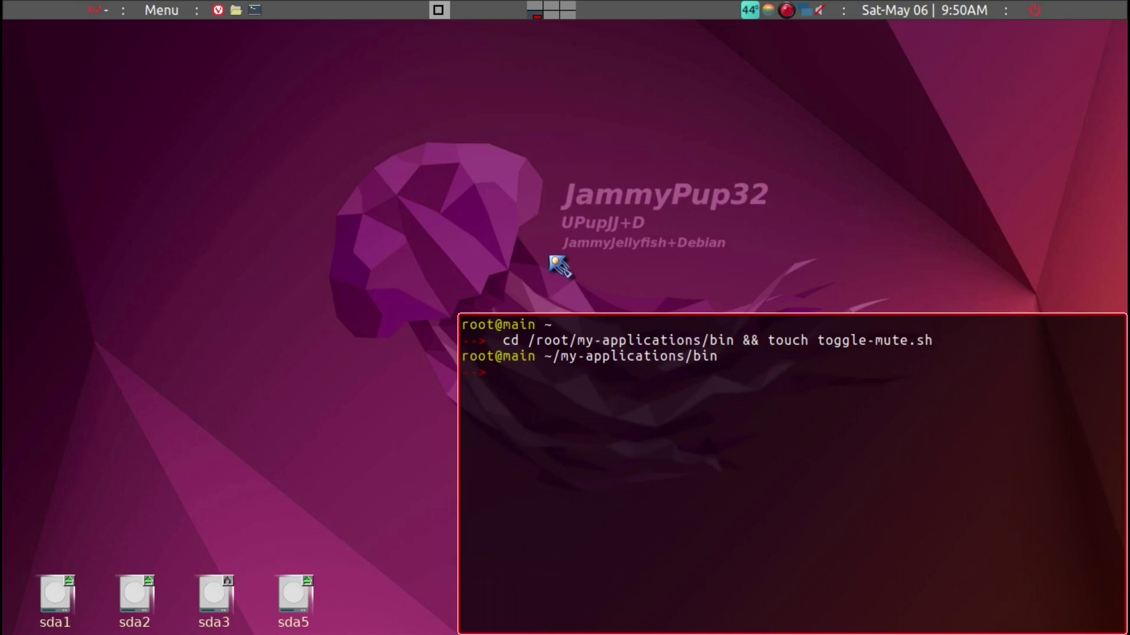
List the folder, make toggle-mute.sh executable with chmod +x, and open it in Geany
text(ls)
key(Return)
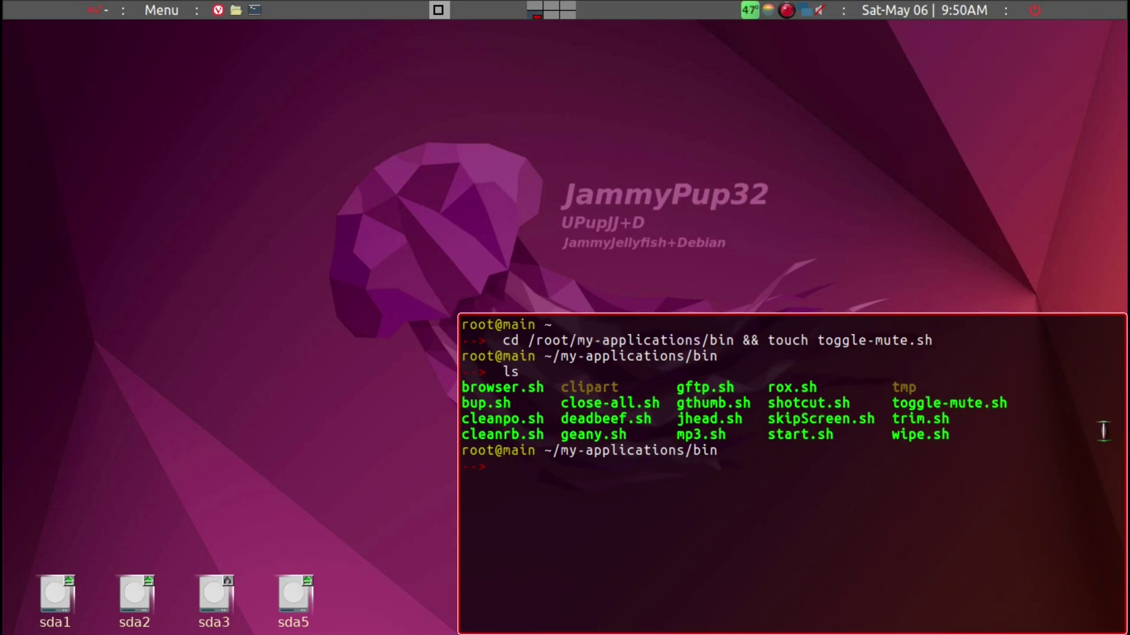
text(chmod +x togg)
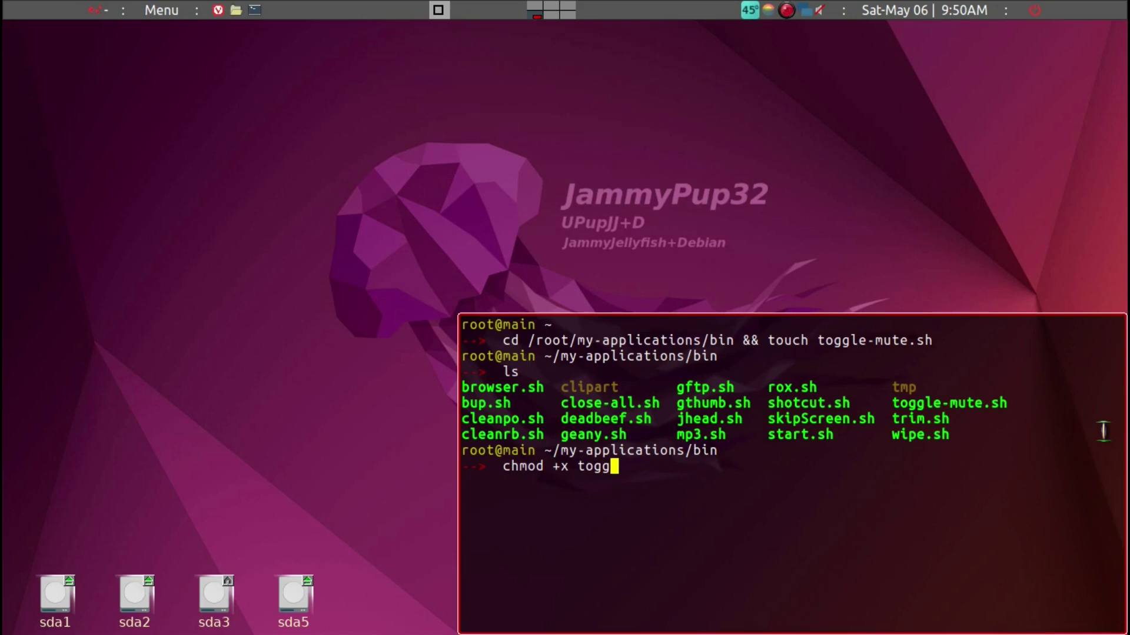
key(Tab)
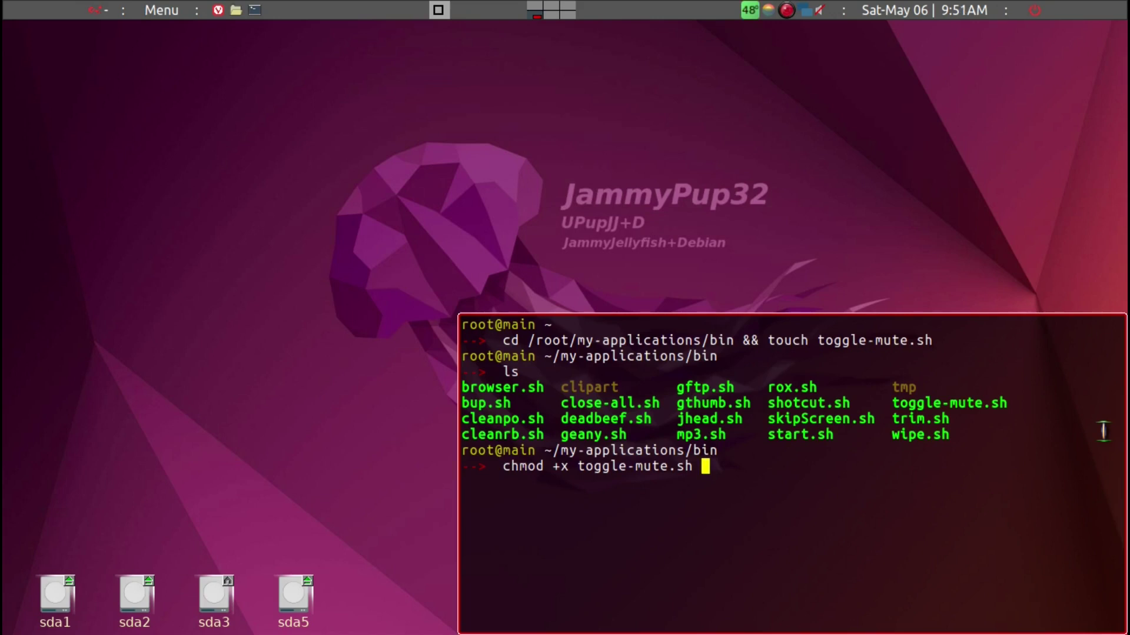
key(Return)
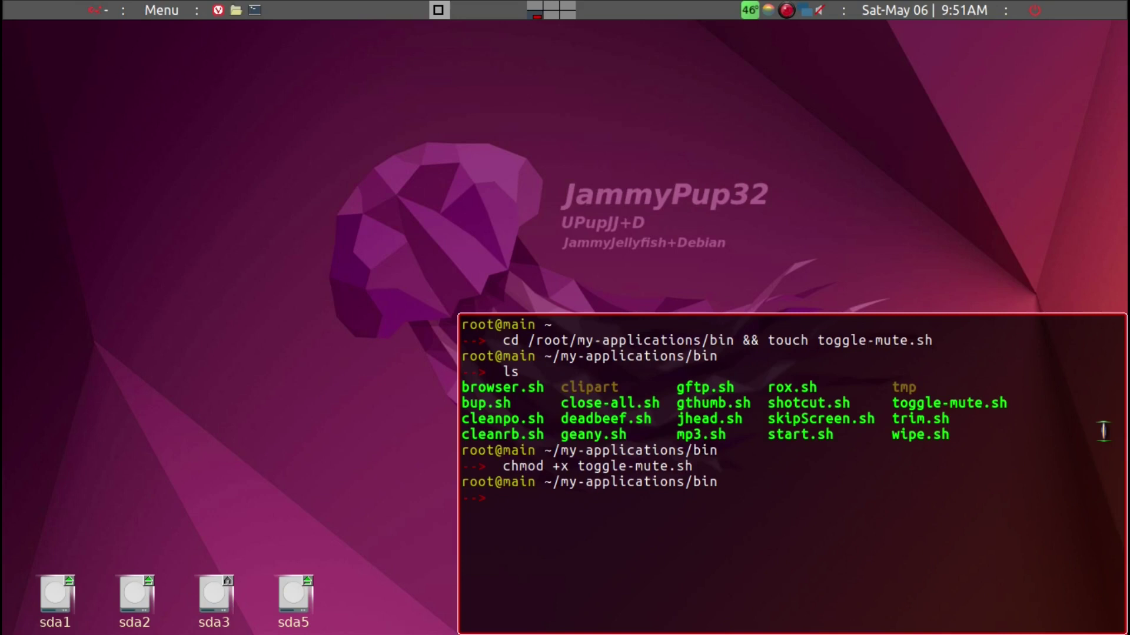
text(geany togg)
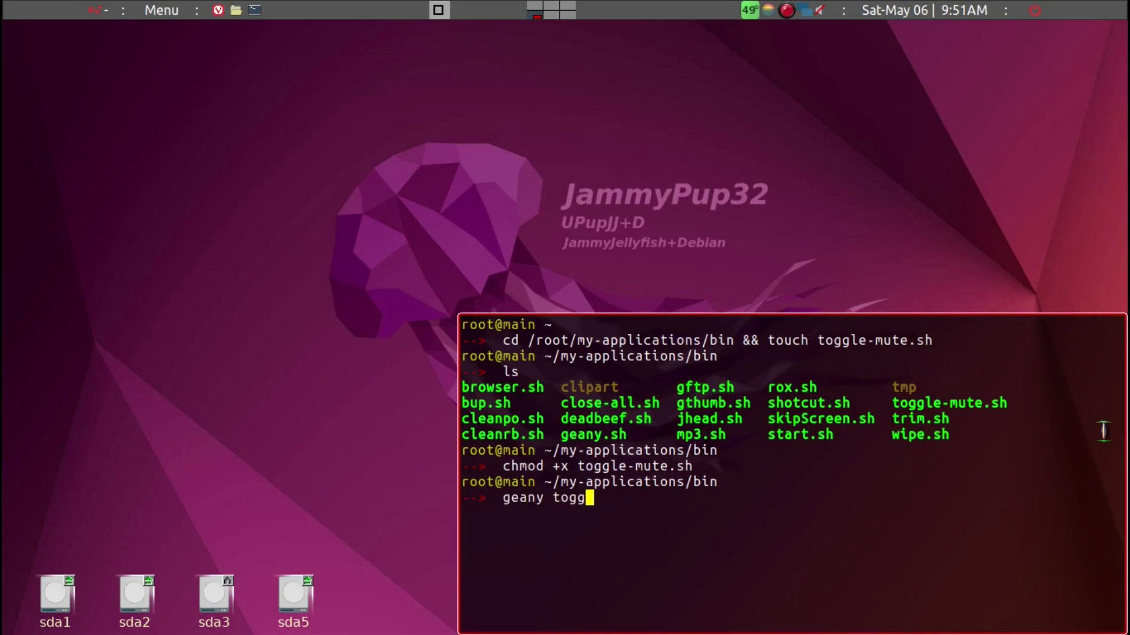
key(Tab)
key(Return)
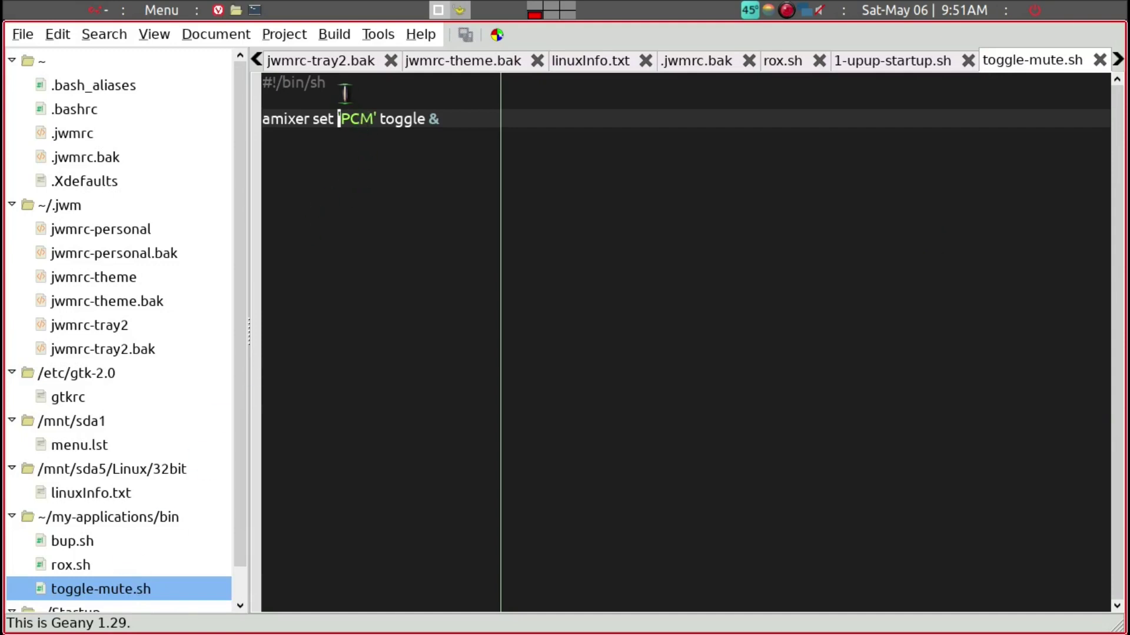
drag(325, 82, 235, 82)
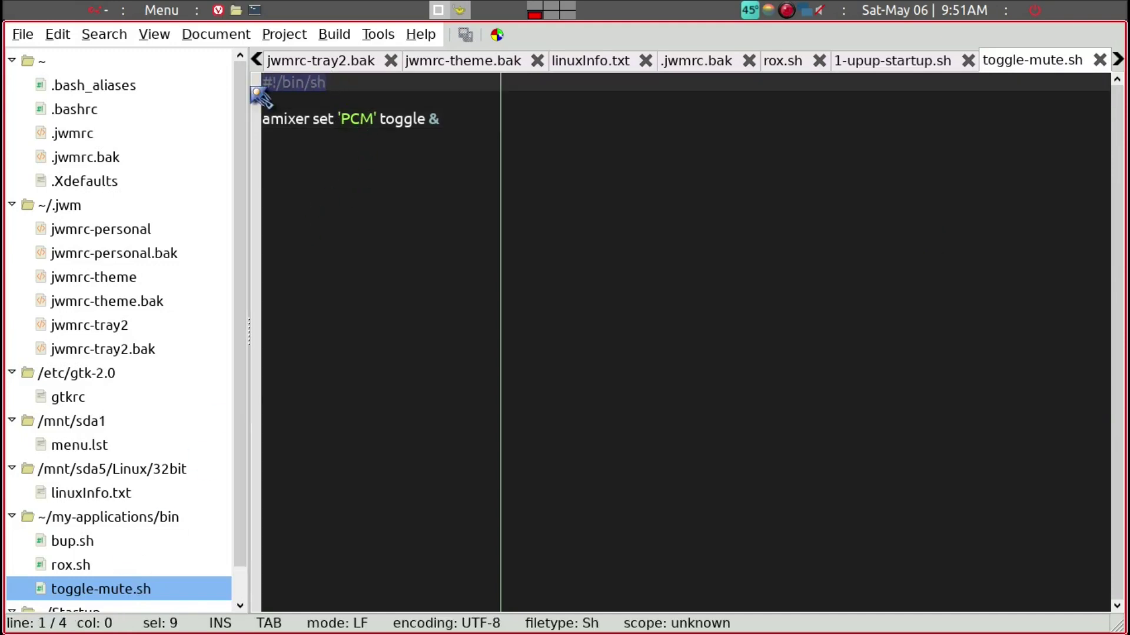
click(279, 104)
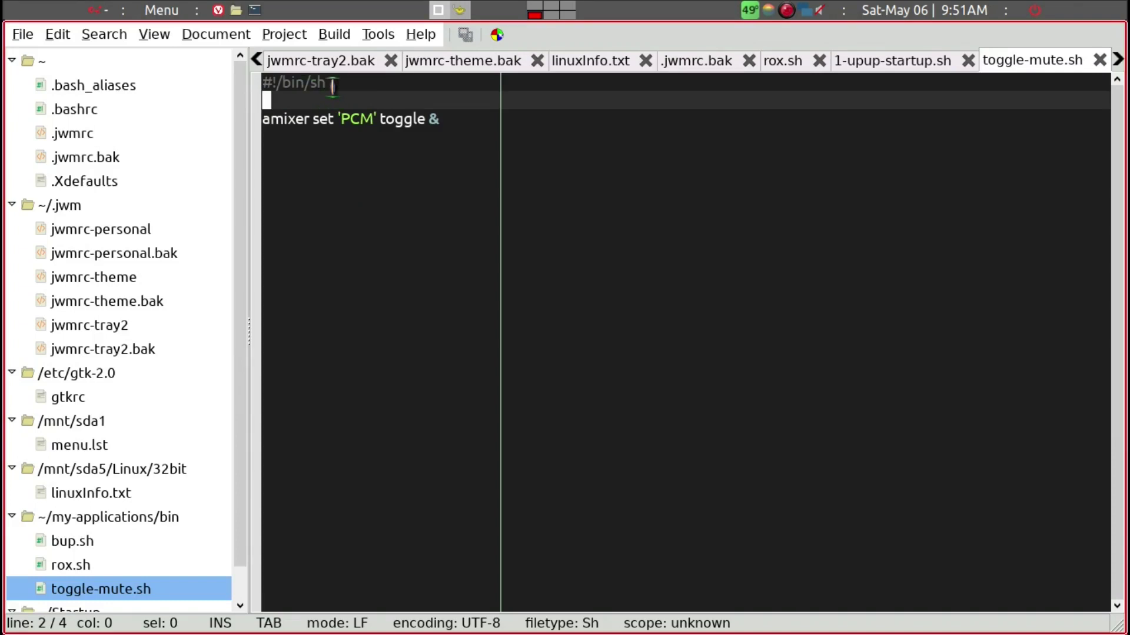
drag(328, 82, 266, 83)
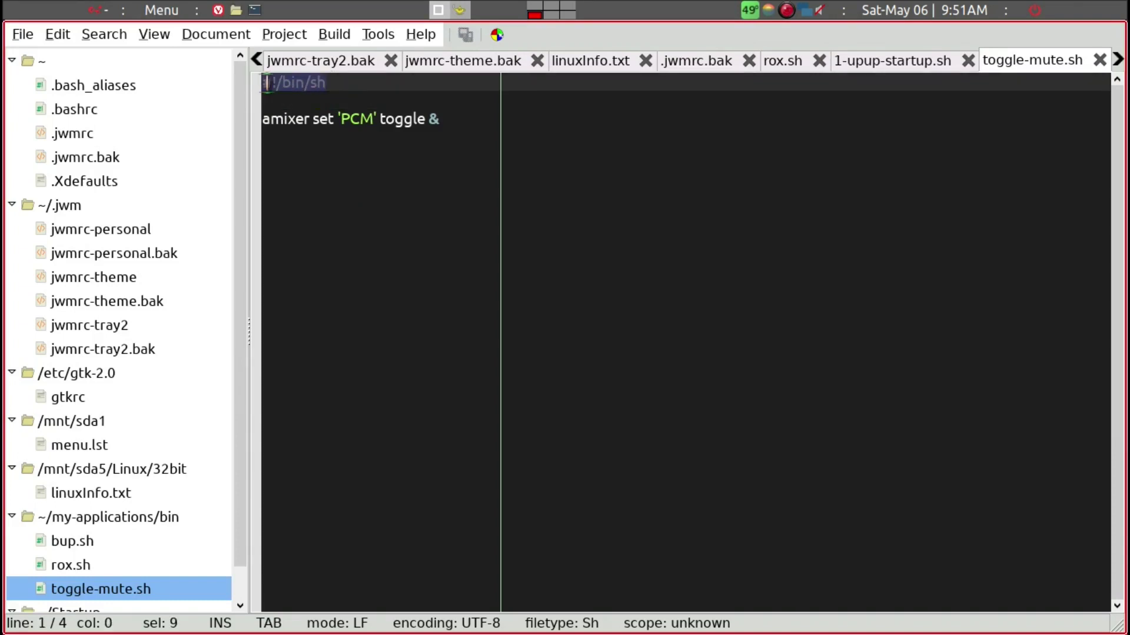
click(297, 139)
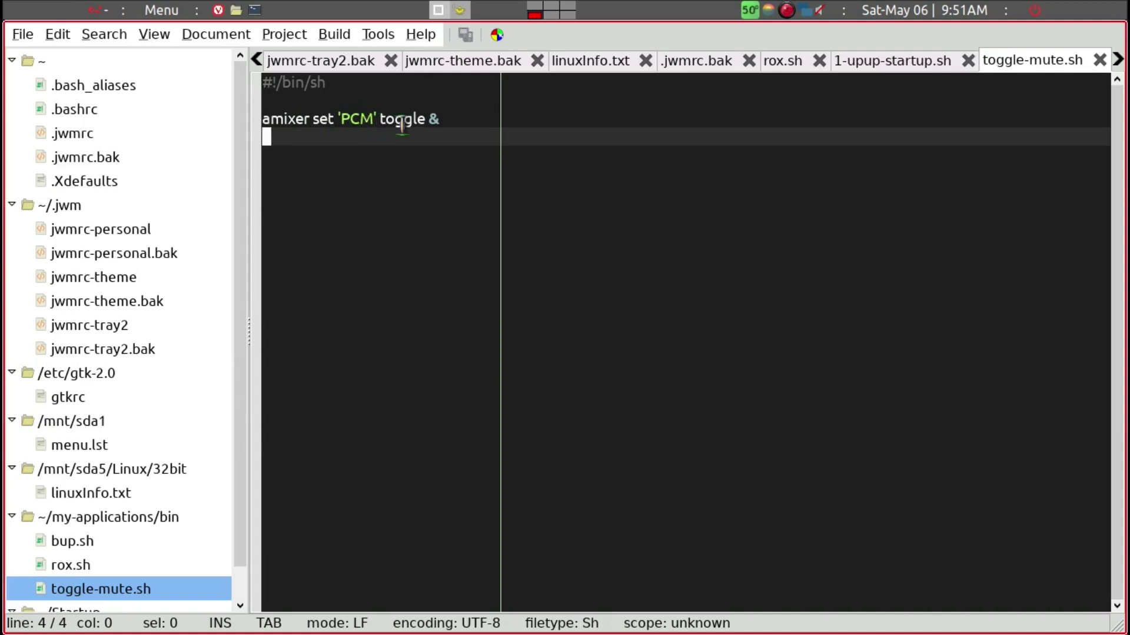
click(455, 121)
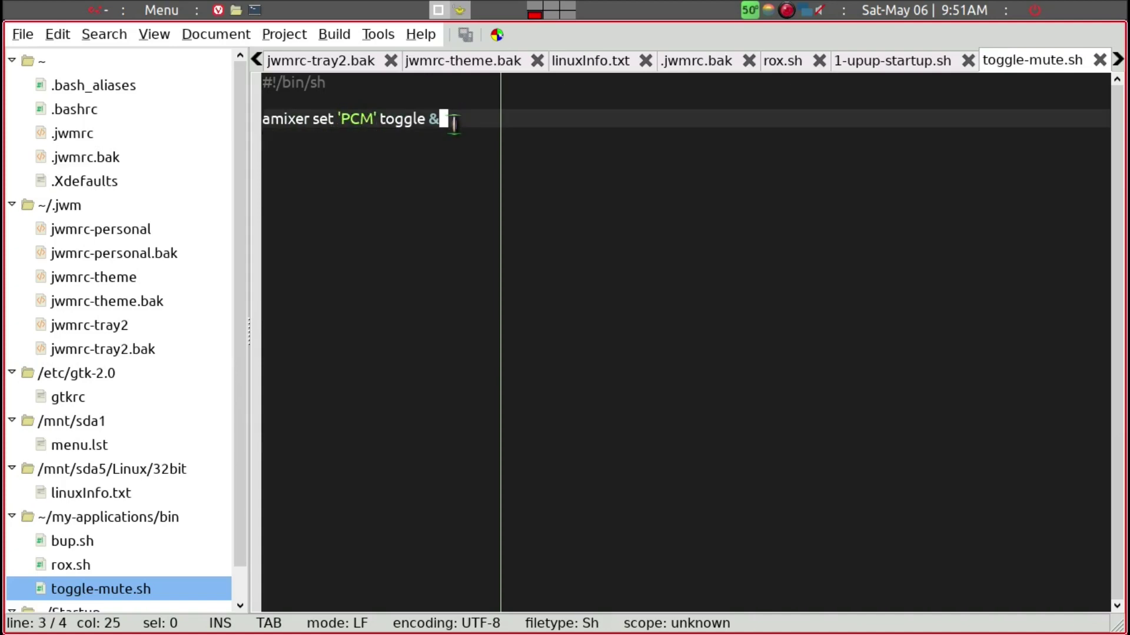
click(356, 119)
click(457, 121)
Open a new terminal and run jwm -restart
key(ctrl+alt+t)
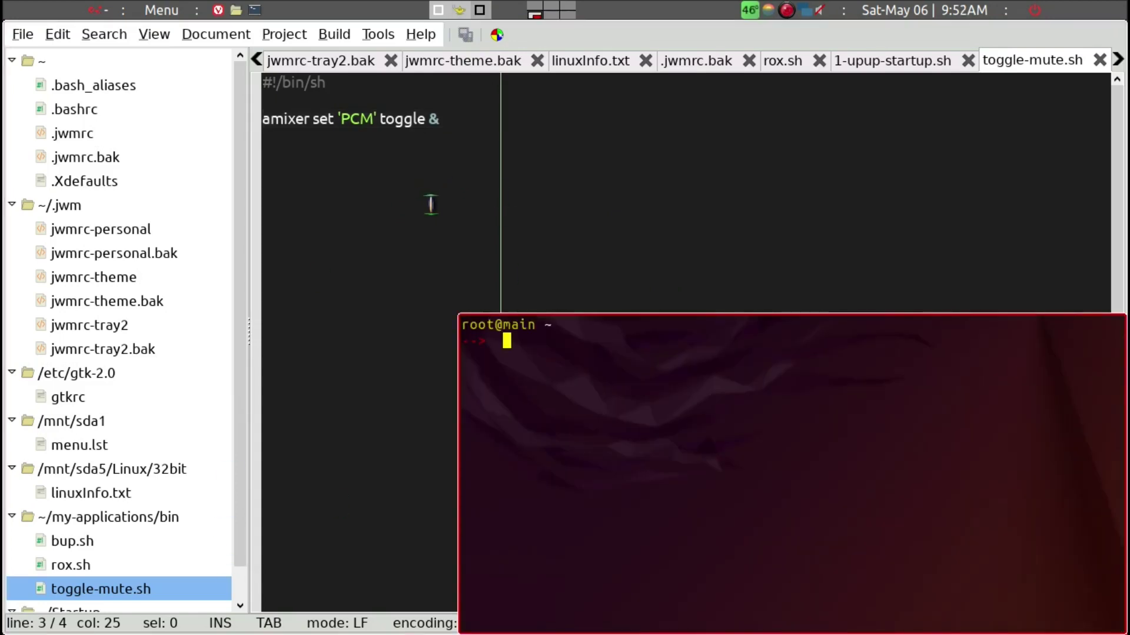
text(jwm -restart)
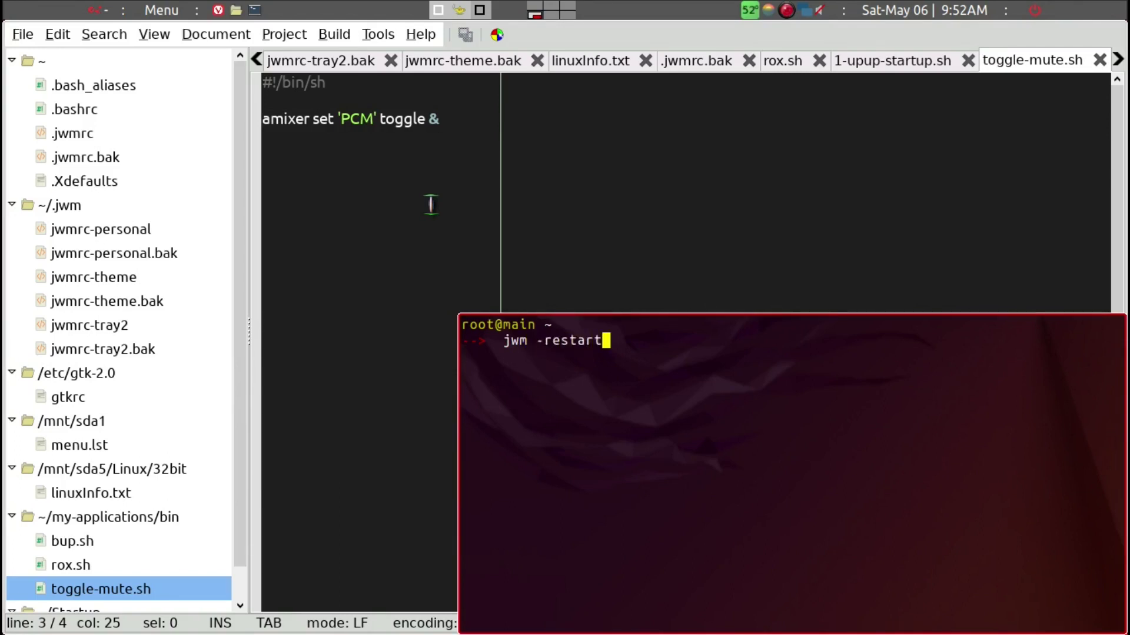
key(Return)
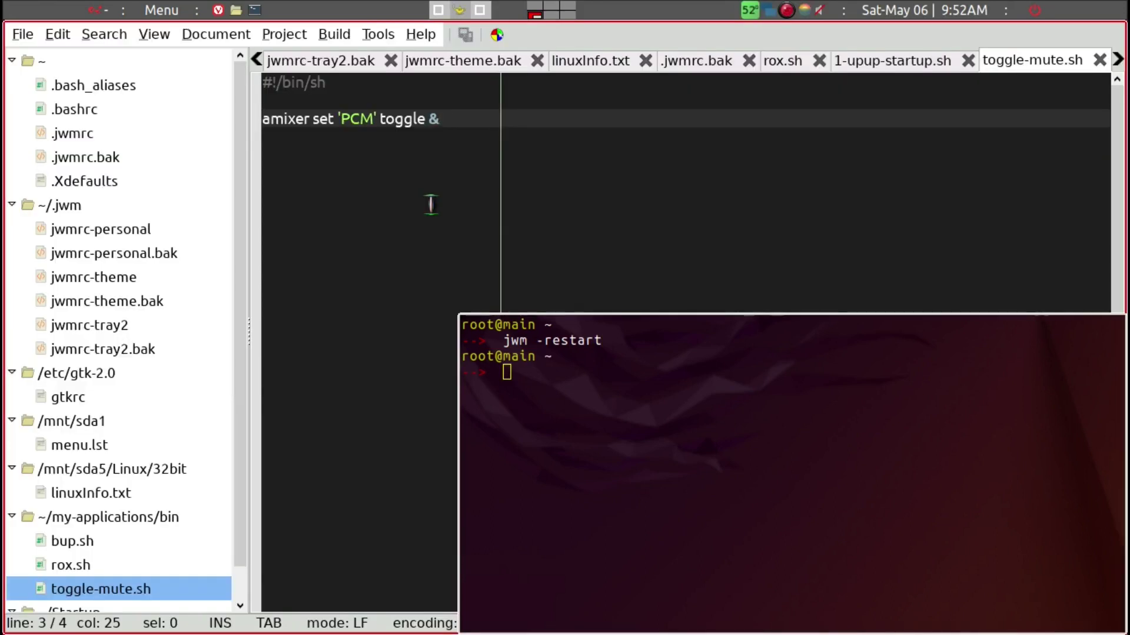
Close the extra terminal, save toggle-mute.sh, and quit Geany with Ctrl+Q
text(x)
key(BackSpace)
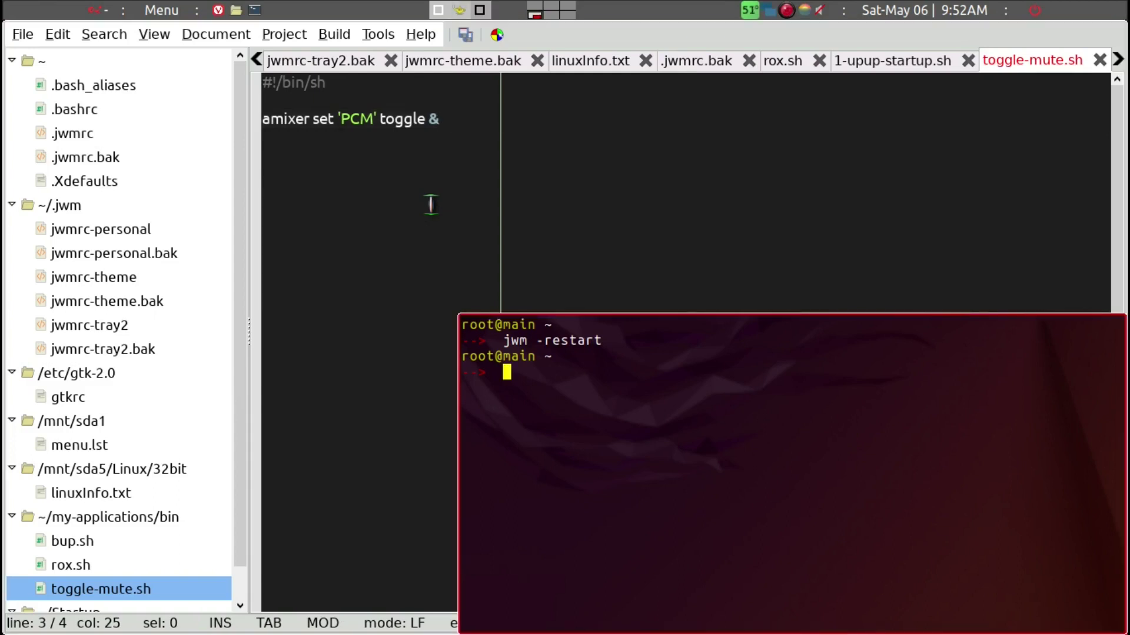
key(alt+Tab)
key(ctrl+d)
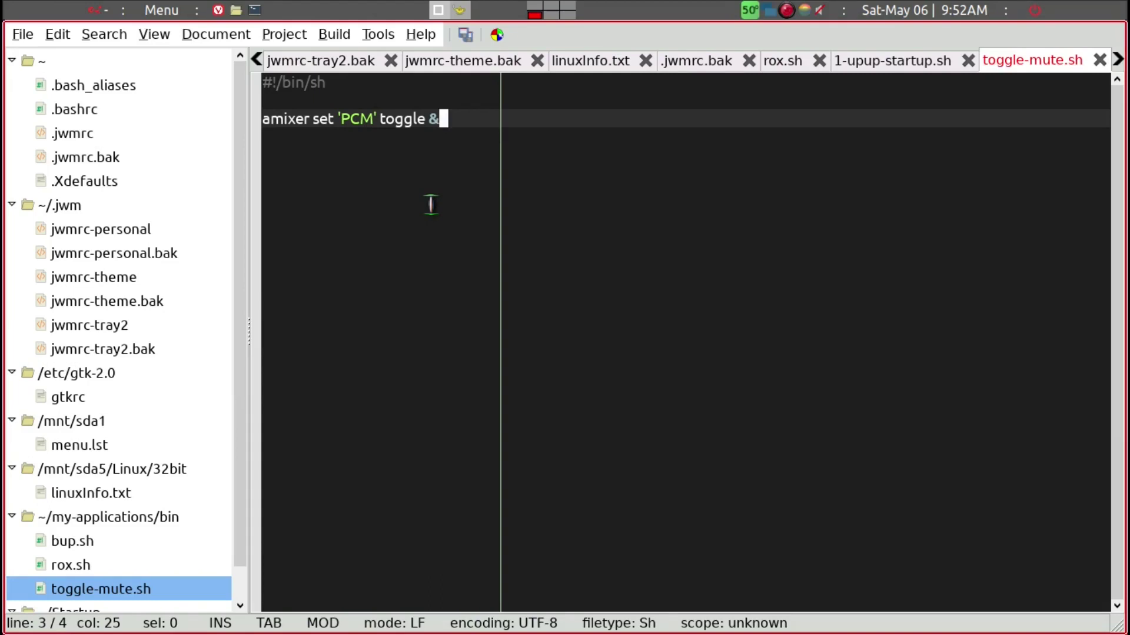
click(469, 35)
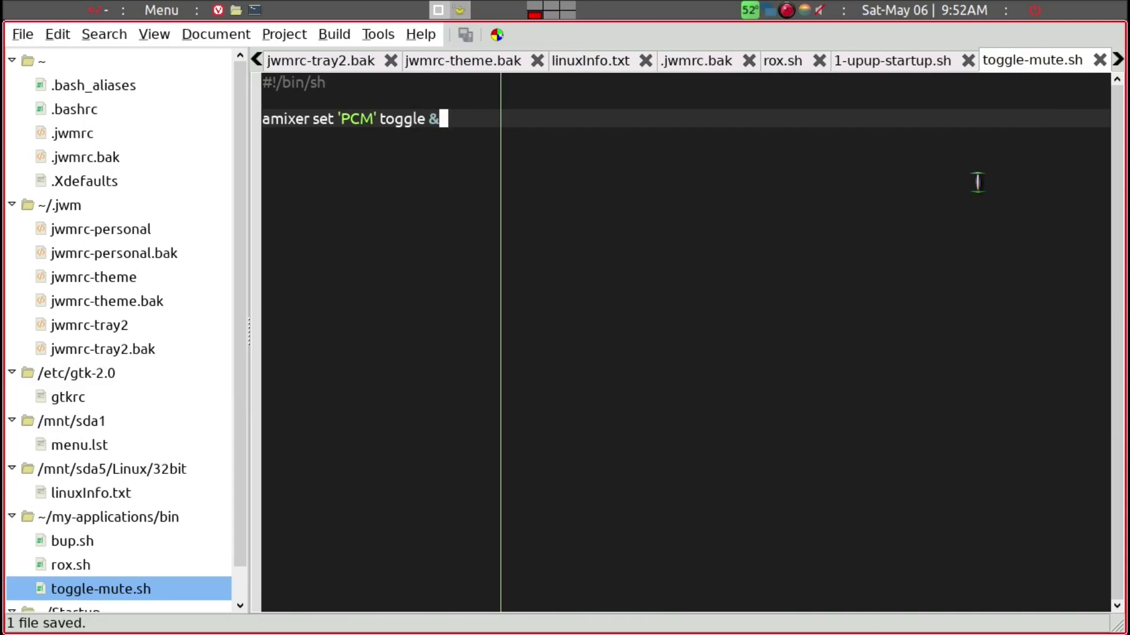
key(ctrl+q)
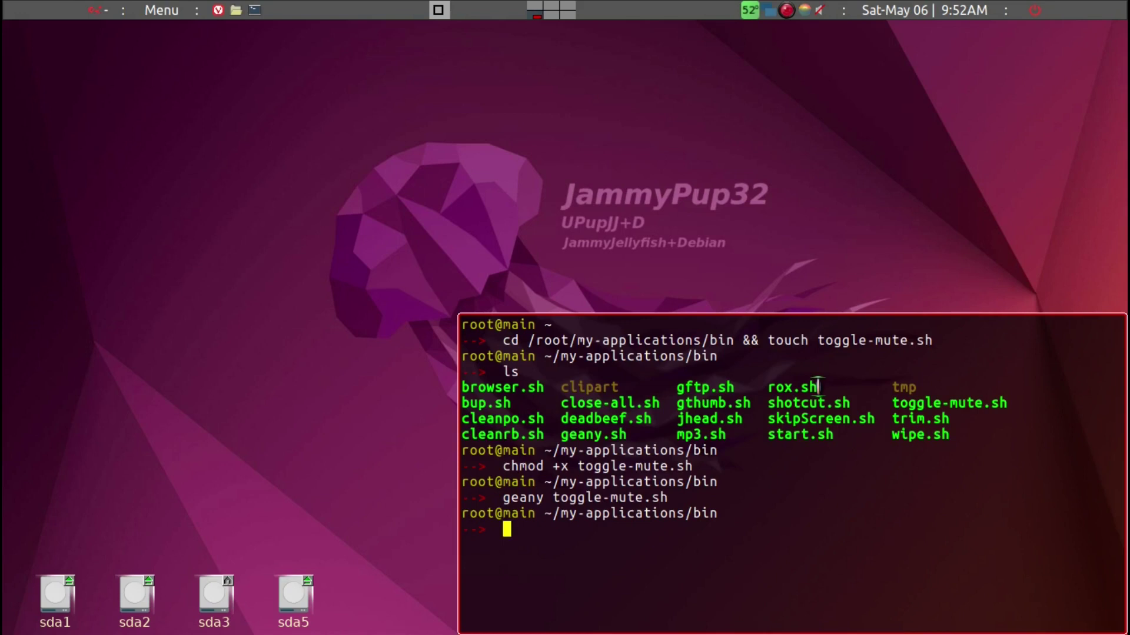
From ROX-Filer's my-applications/bin, drag toggle-mute.sh onto the desktop's bottom-right corner
key(ctrl+d)
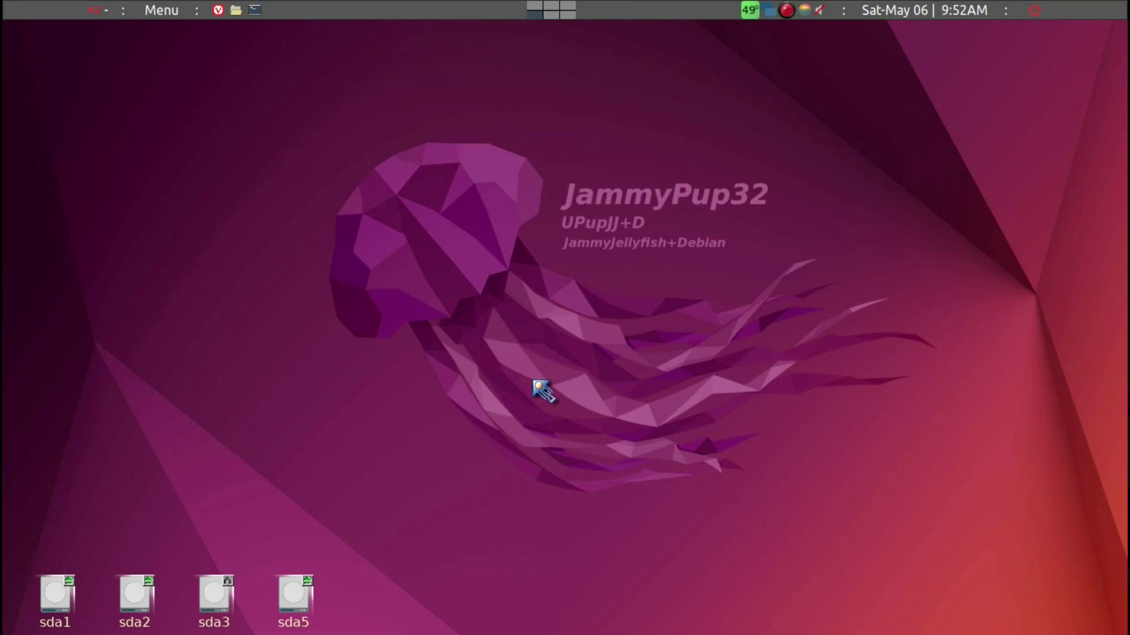
key(super+e)
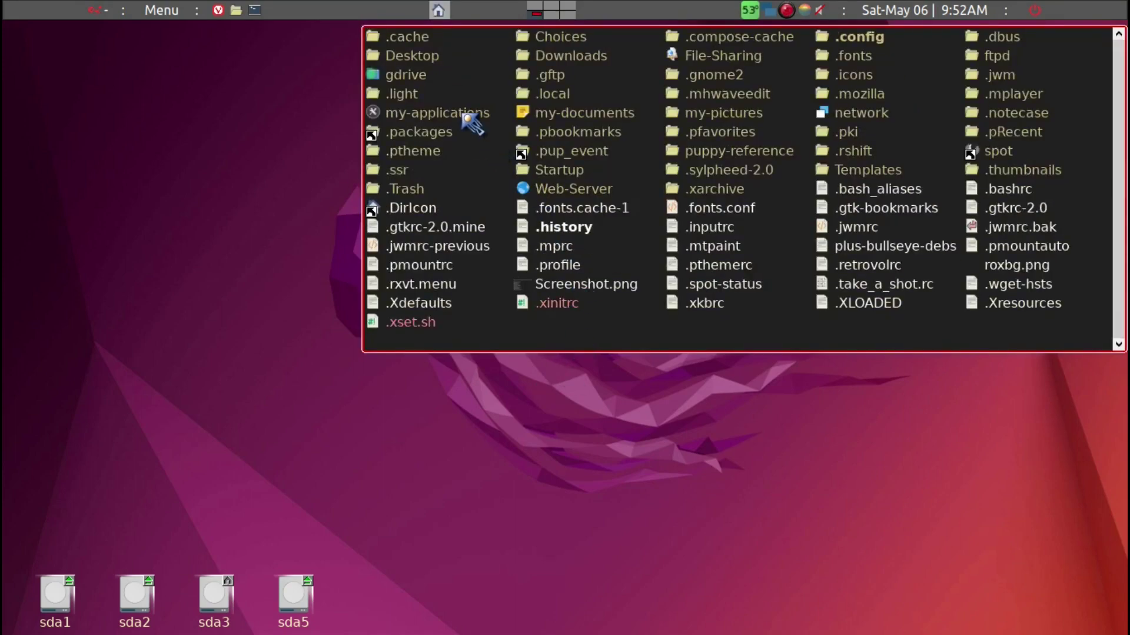
key(Down)
key(Down)
key(Down)
key(Down)
key(Down)
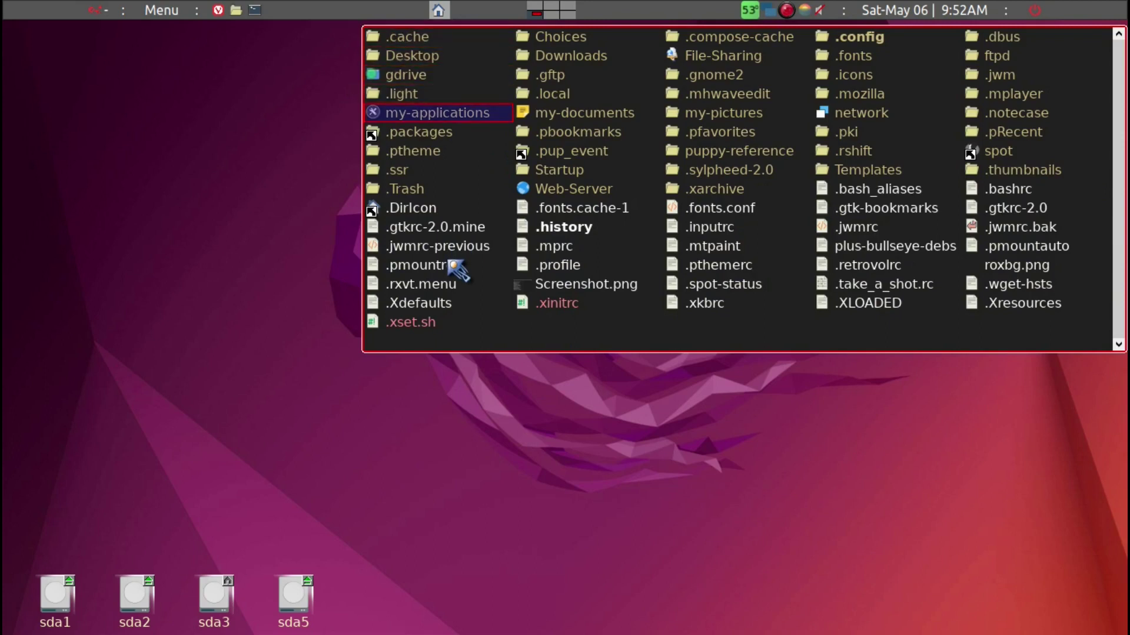
key(Return)
key(Return)
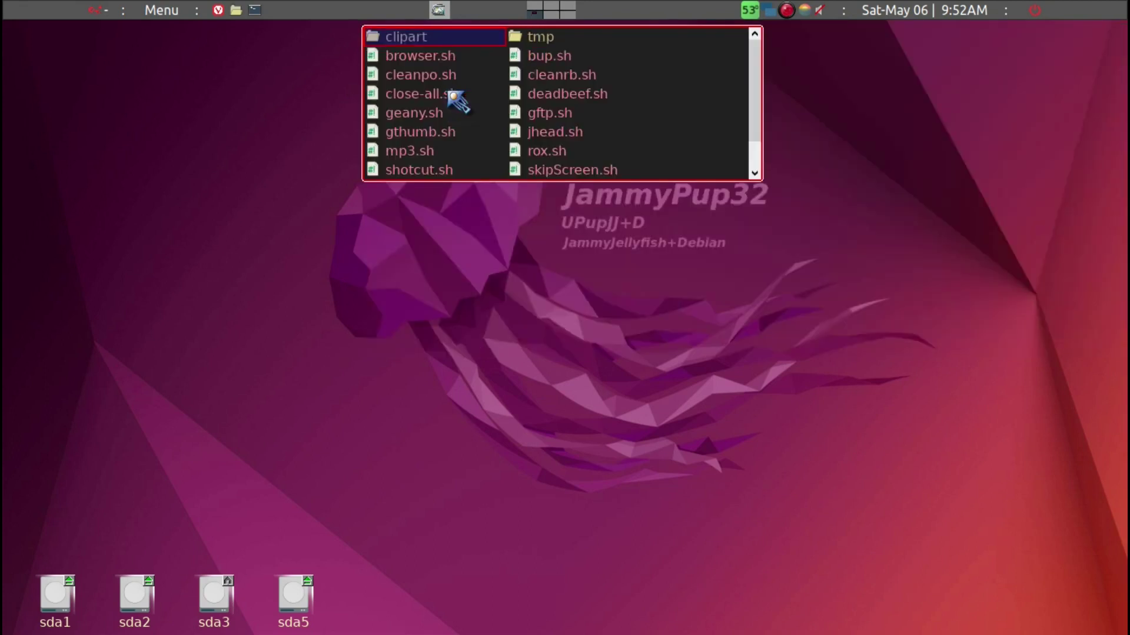
key(Down)
key(Down)
key(Down)
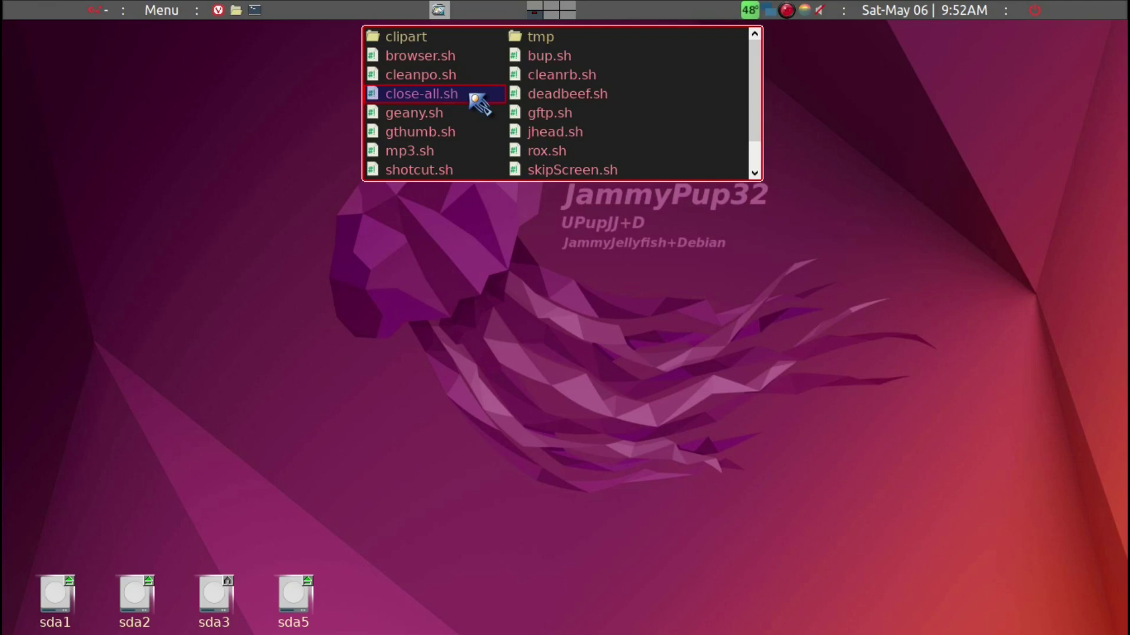
scroll(479, 103, down, 1)
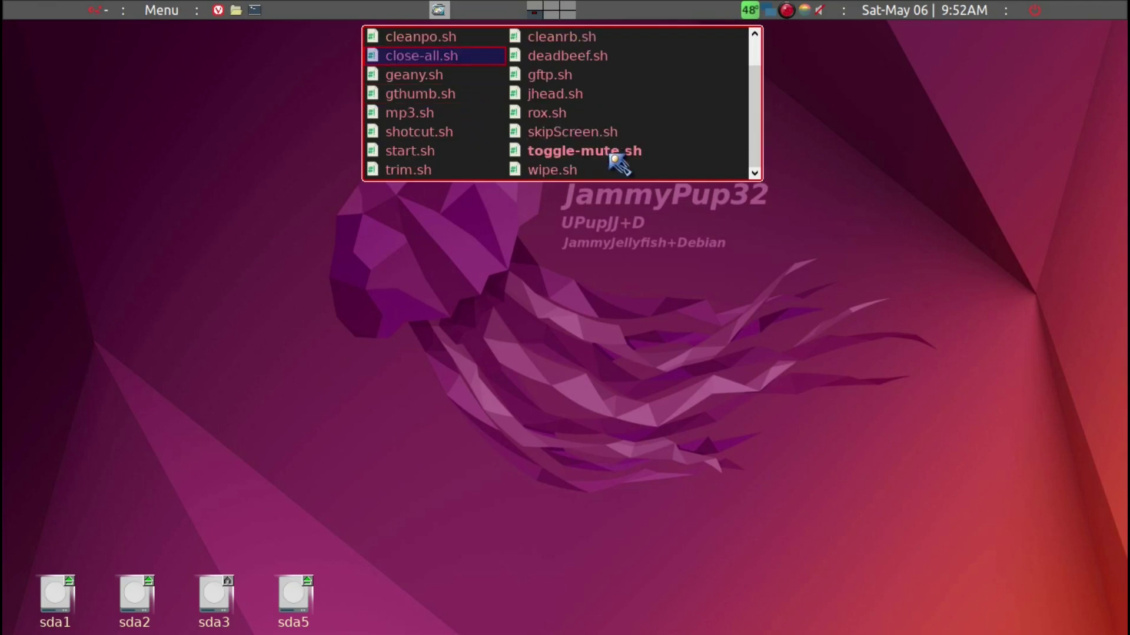
drag(612, 155, 858, 379)
Close ROX-Filer, unmute the tray volume back to 81%, and close DeaDBeeF to reveal the desktop
key(alt+F4)
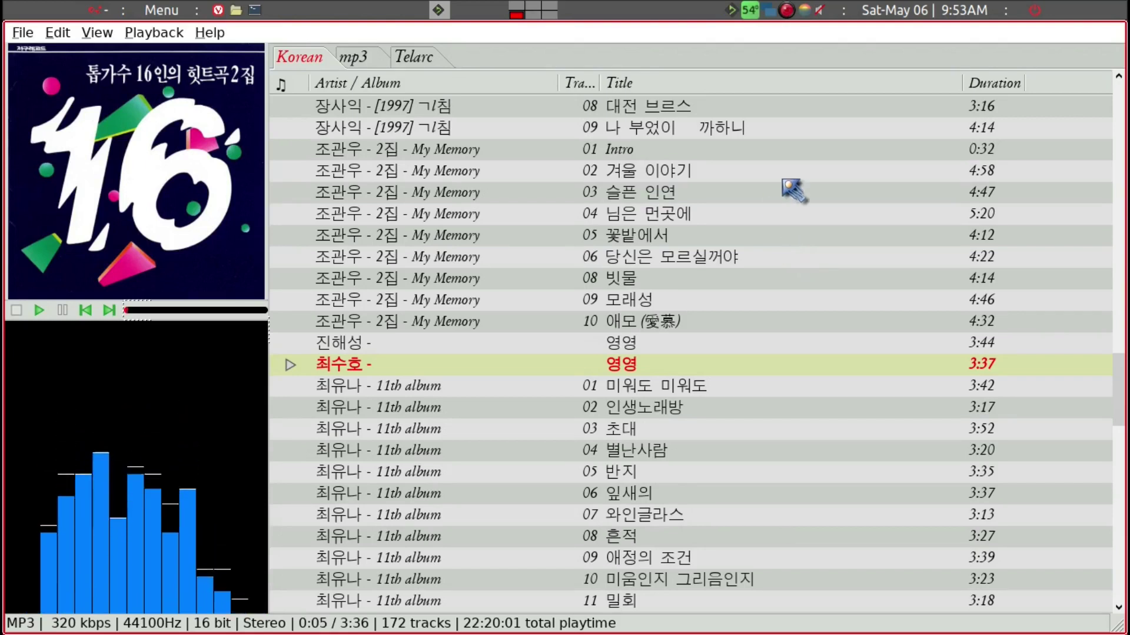
mouse_move(827, 22)
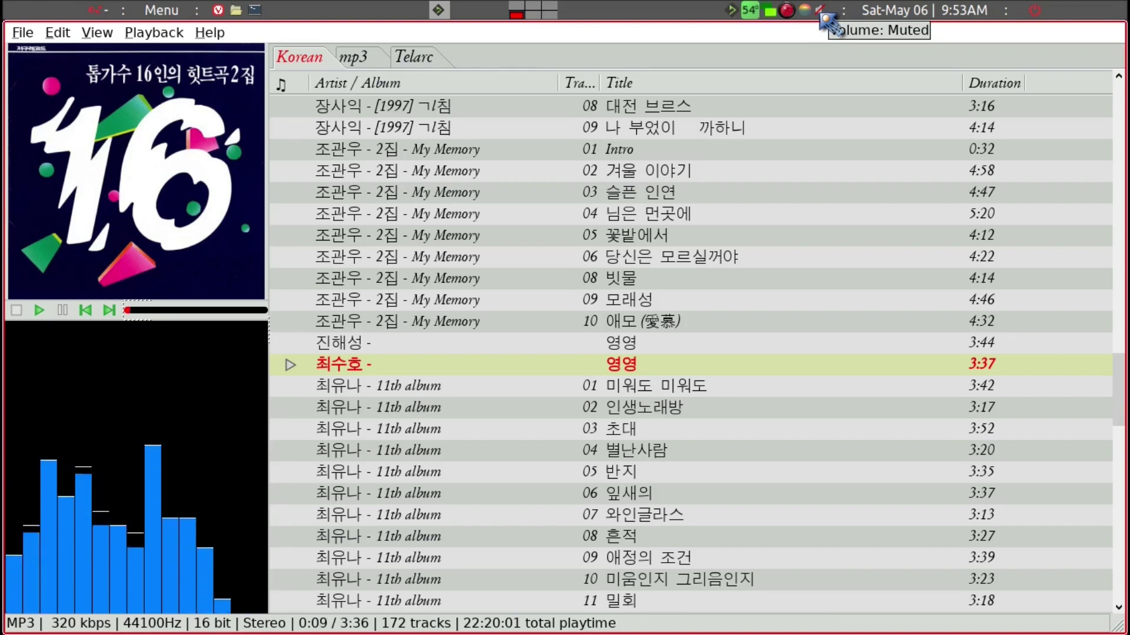
middle_click(826, 22)
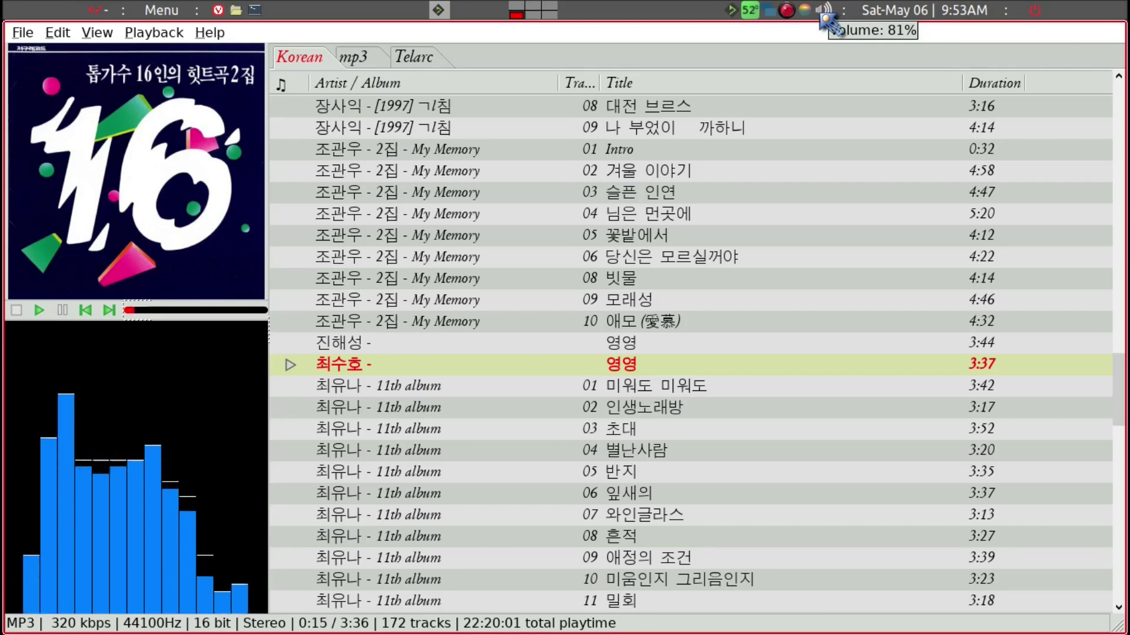
key(alt+F4)
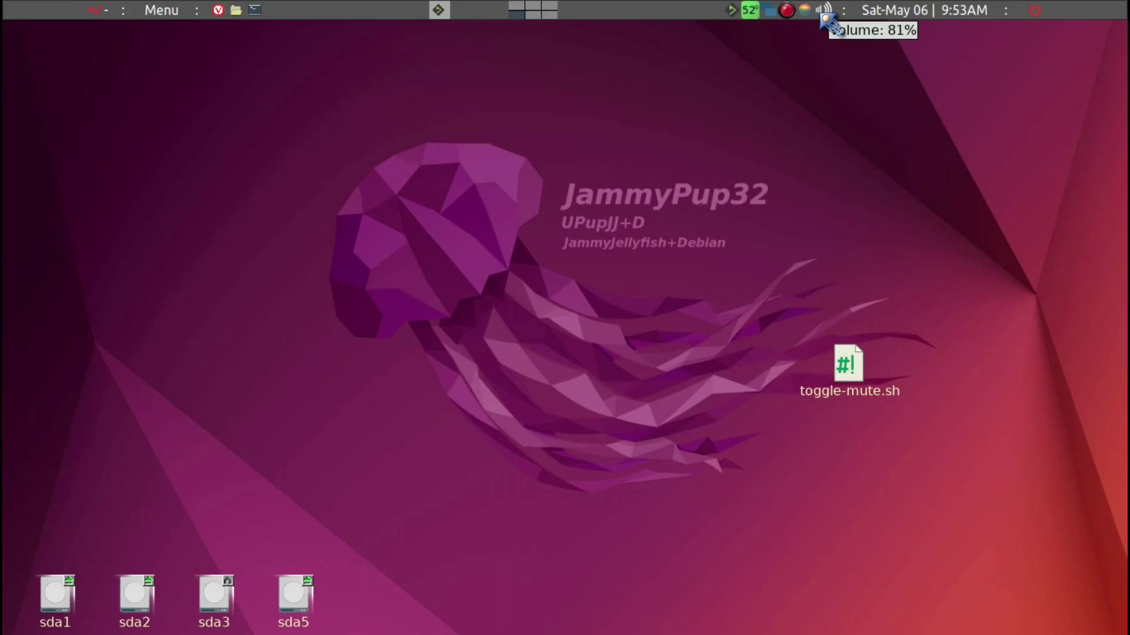
Run the toggle-mute.sh icon twice to mute then unmute, and drag it to the bottom-right corner
click(852, 378)
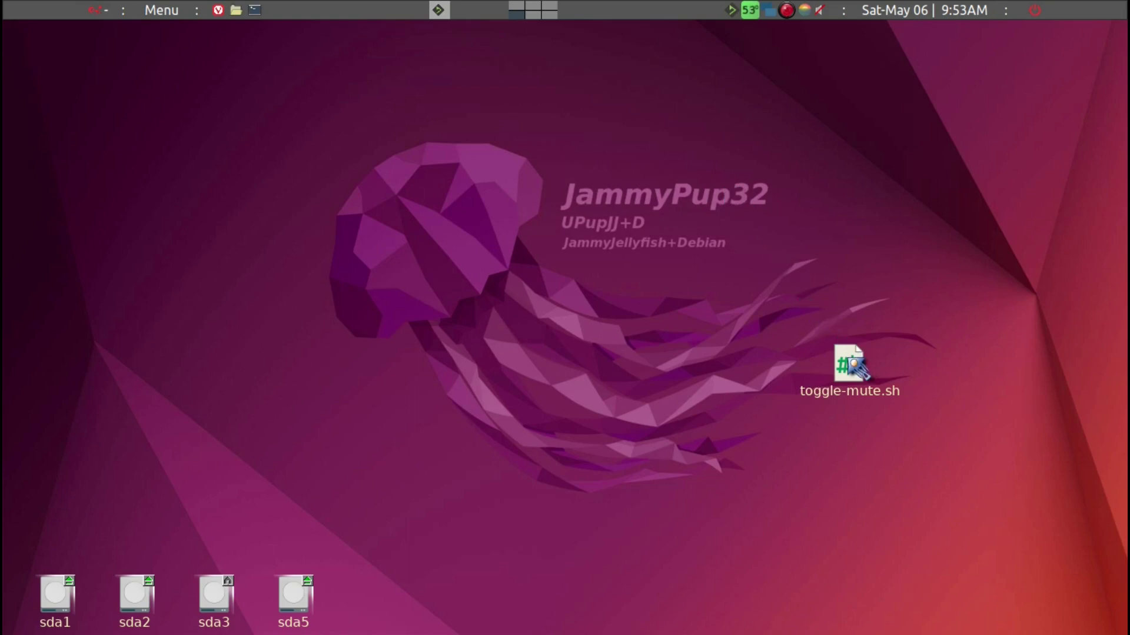
click(849, 356)
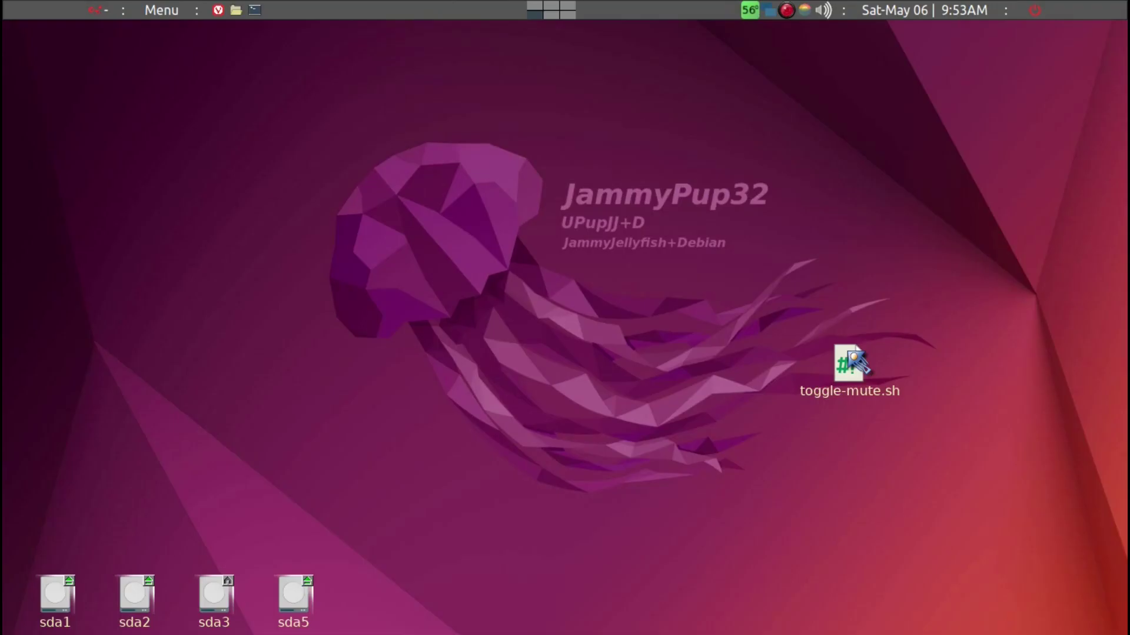
drag(851, 354, 1013, 582)
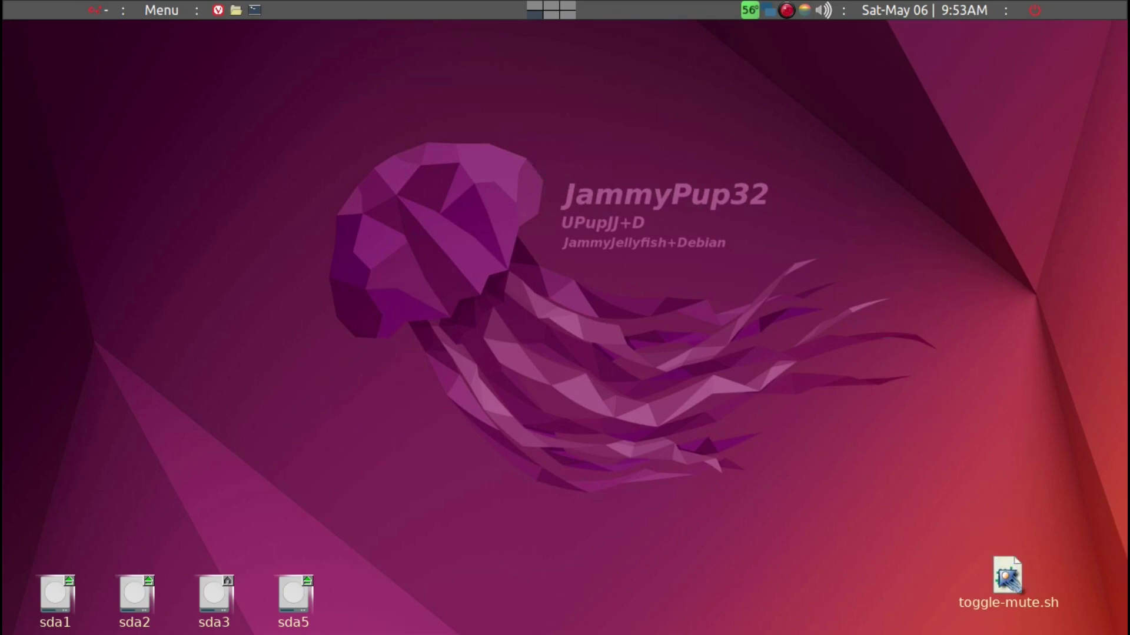
right_click(1007, 578)
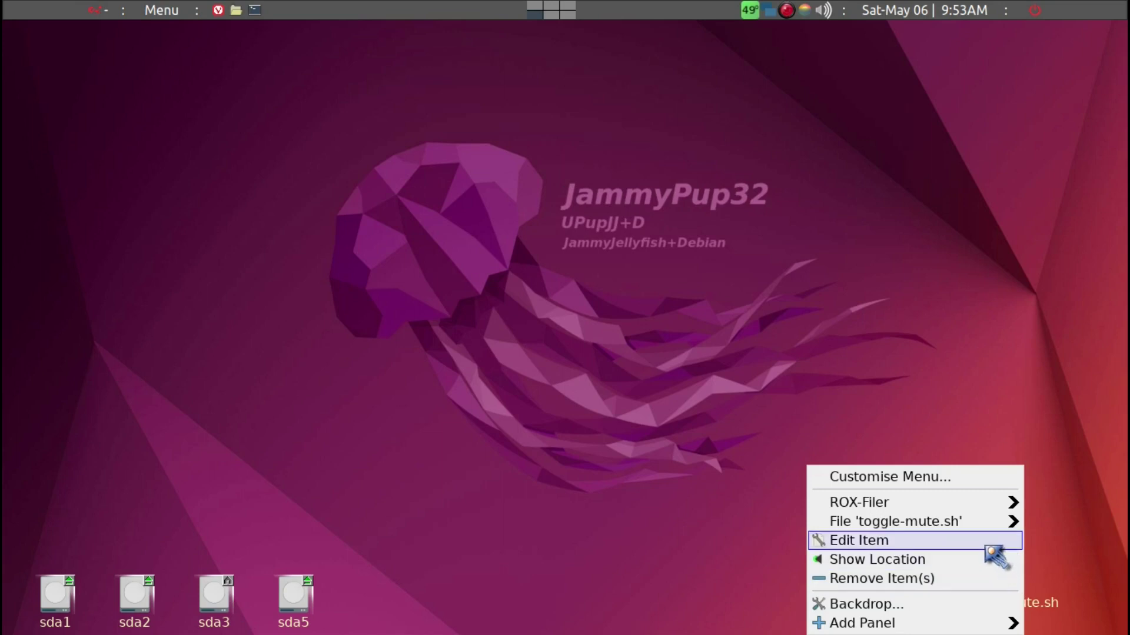
mouse_move(974, 517)
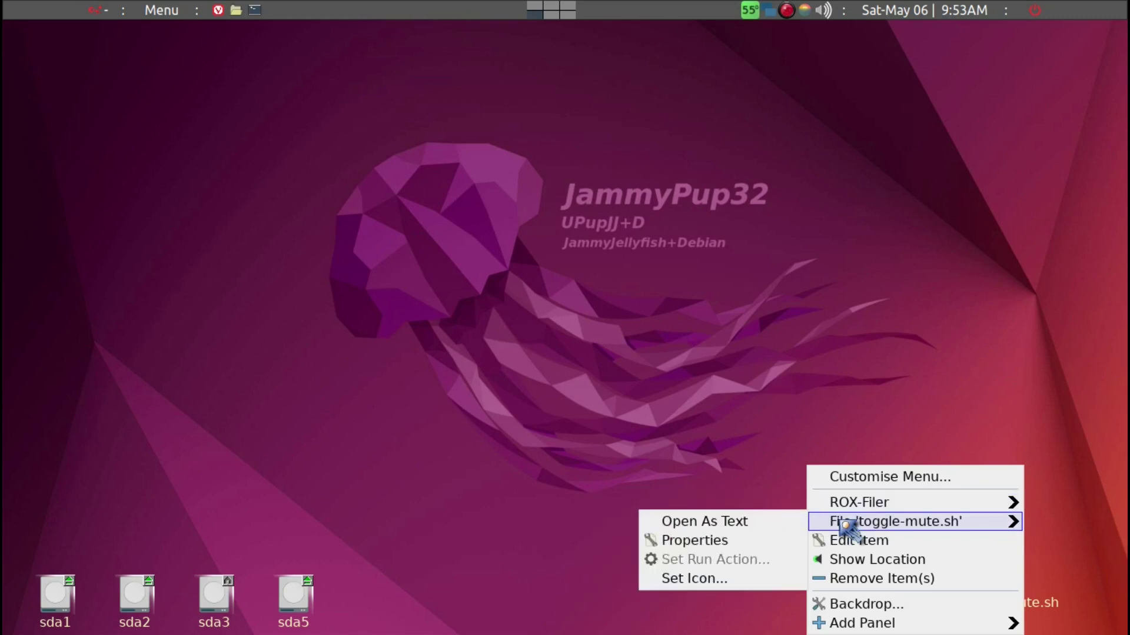
click(711, 579)
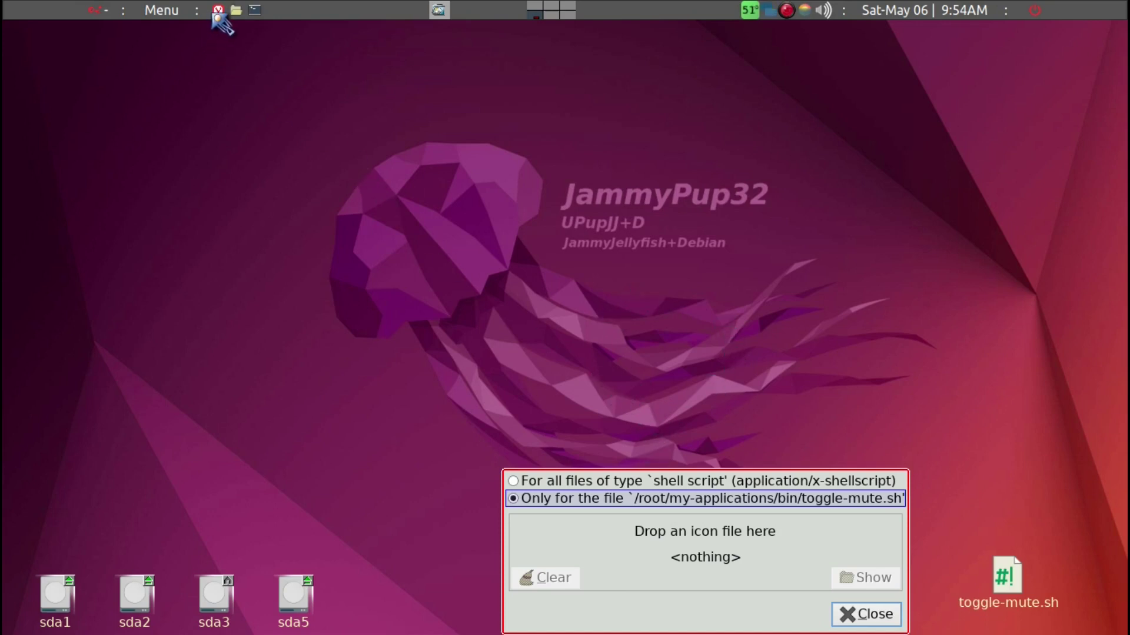
key(Escape)
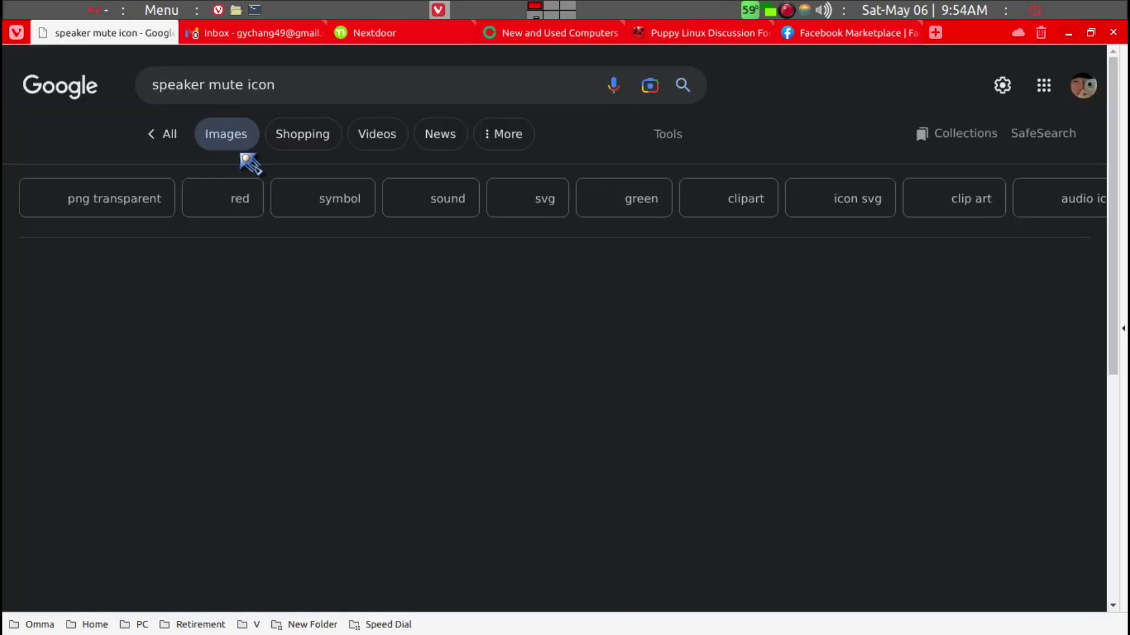
Scroll down the 'speaker mute icon' image results to the rows with the red mute-speaker picture
scroll(282, 247, down, 6)
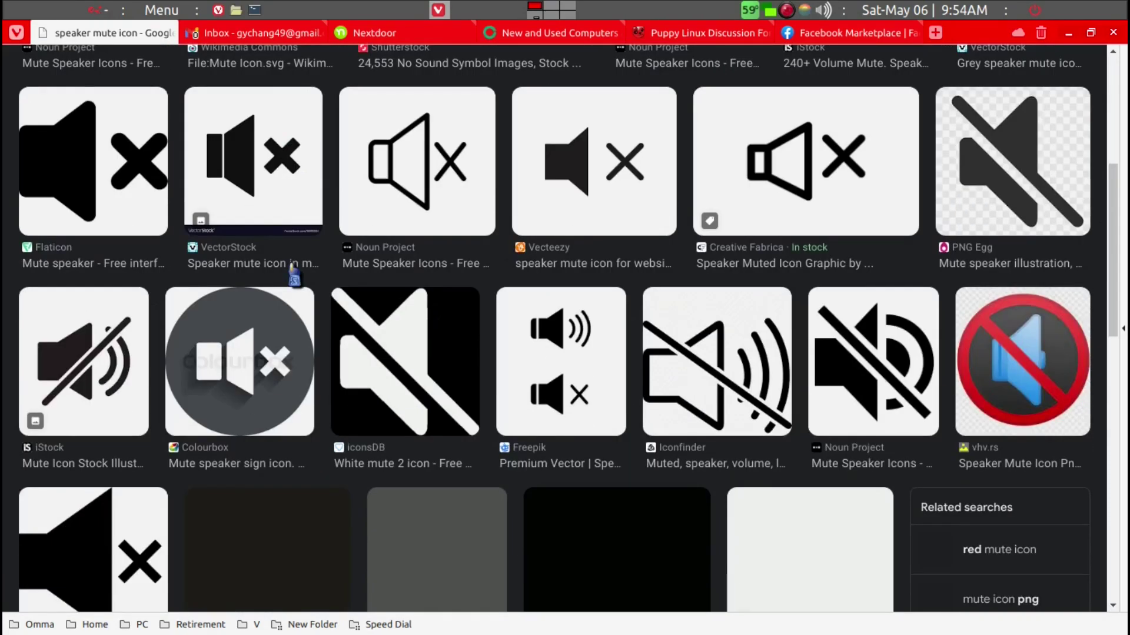
scroll(294, 276, down, 6)
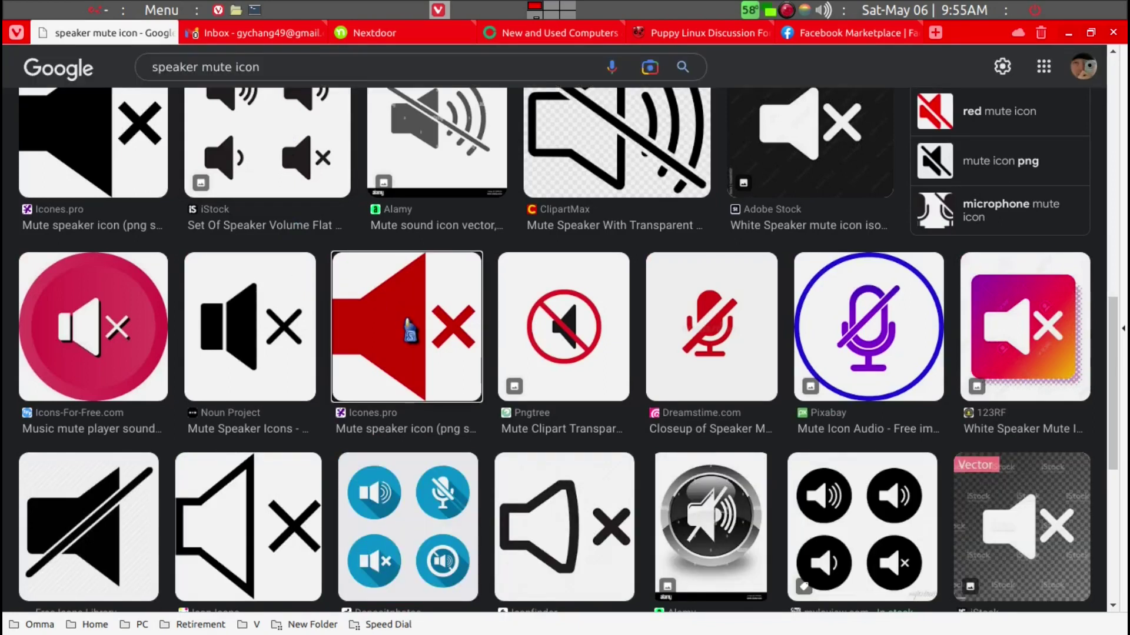
Save the red mute-speaker image, choosing the home folder as the download location
right_click(409, 298)
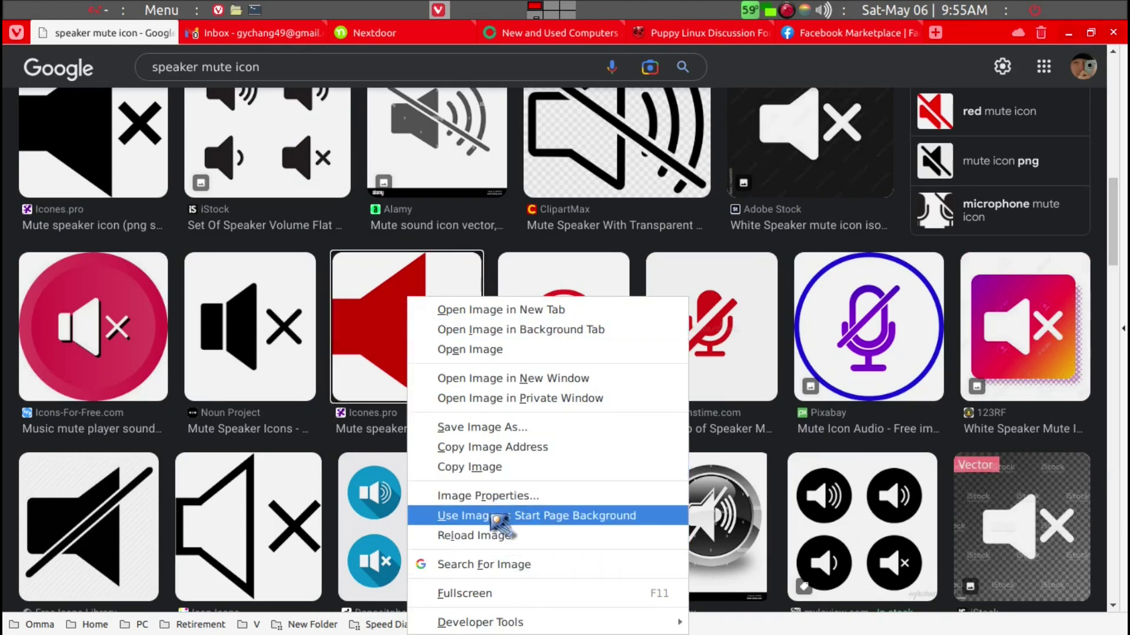
click(474, 429)
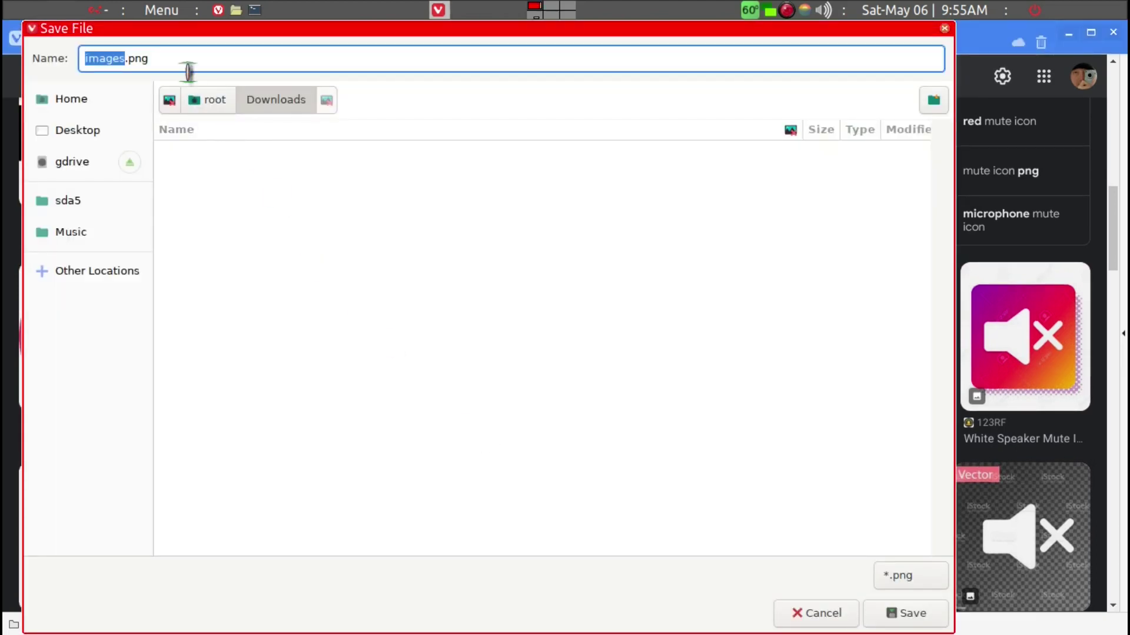
text(mut)
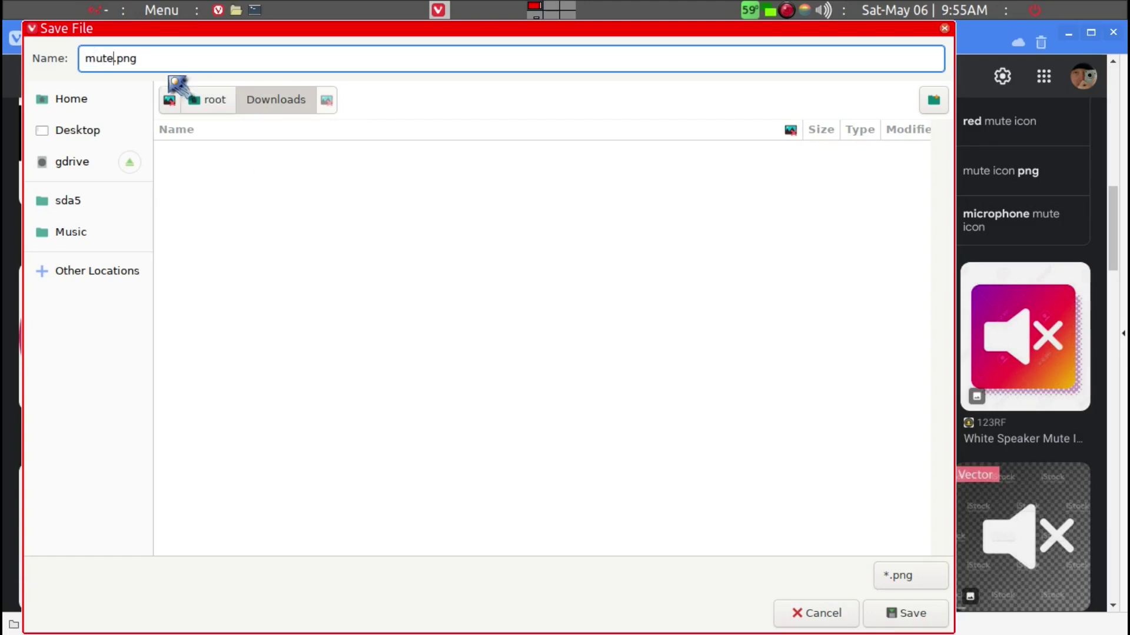
click(212, 101)
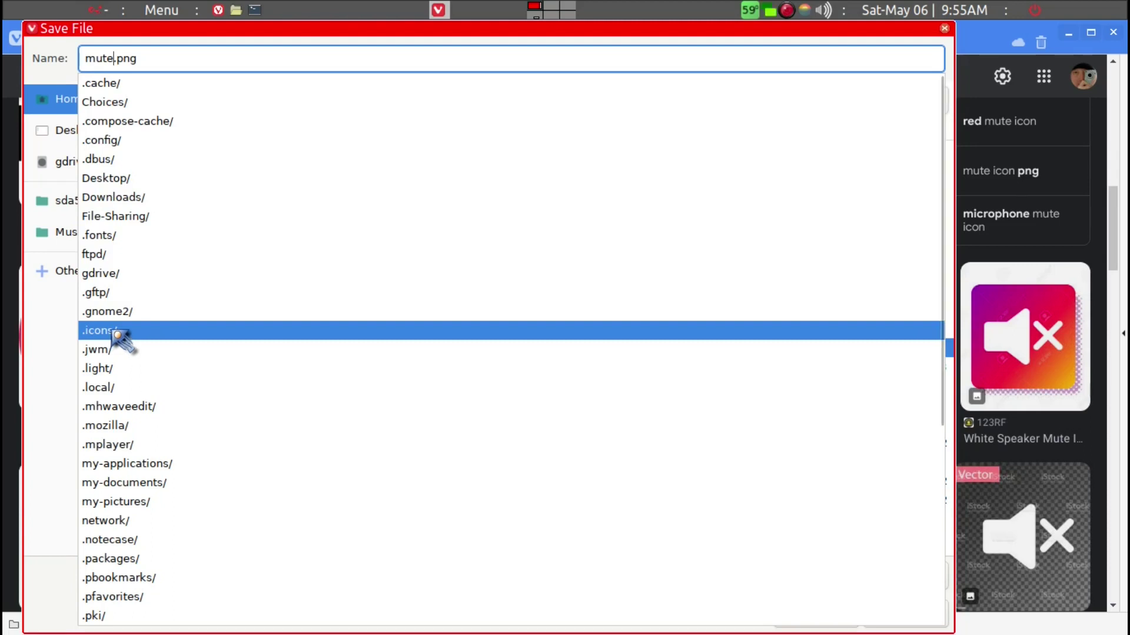
click(115, 333)
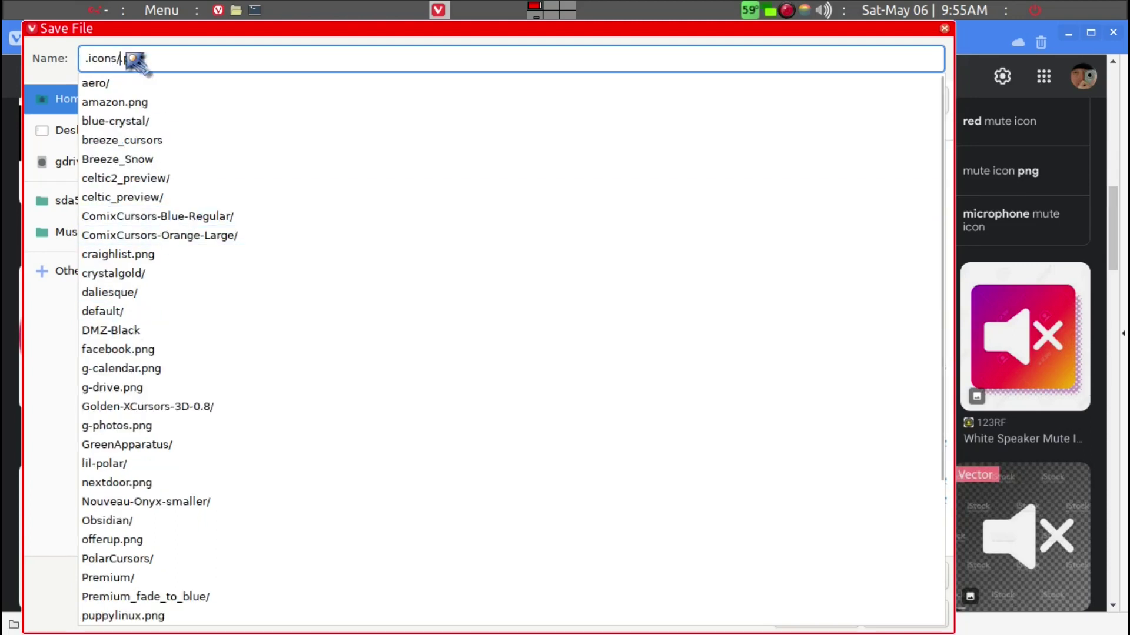
click(165, 58)
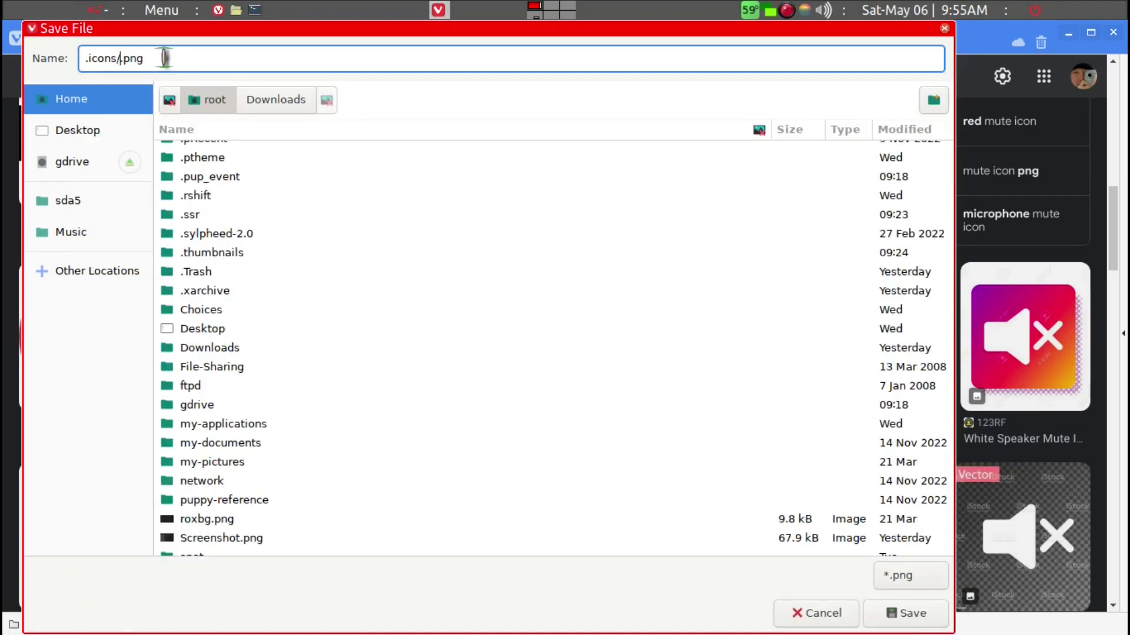
Strip the .icons/ prefix from the file name, name it mute.png, and save
click(112, 57)
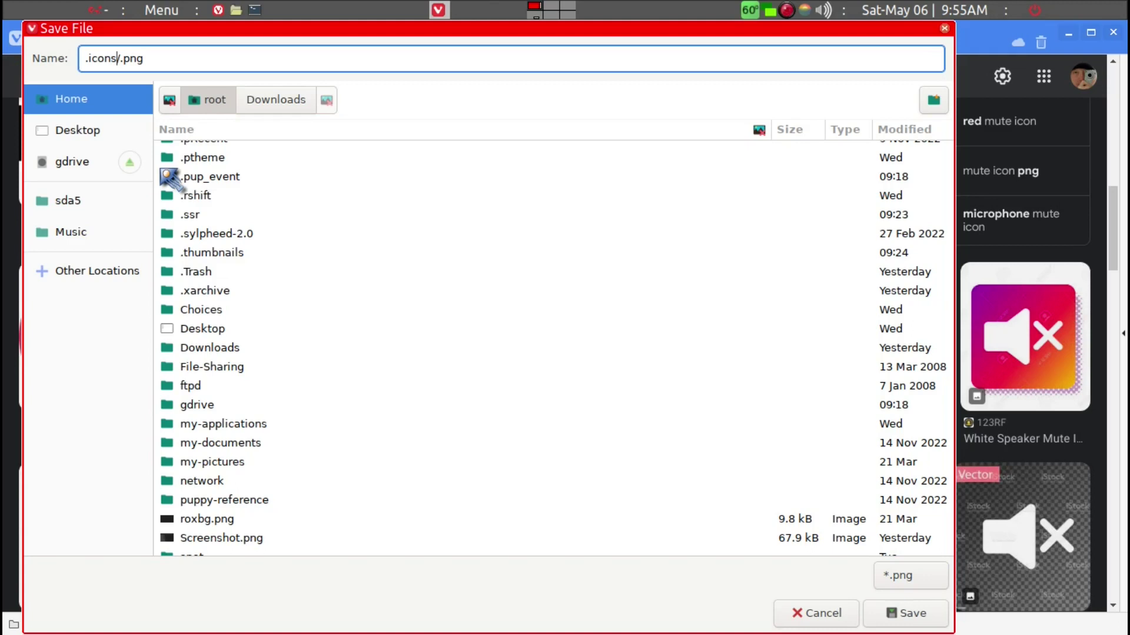
key(Delete)
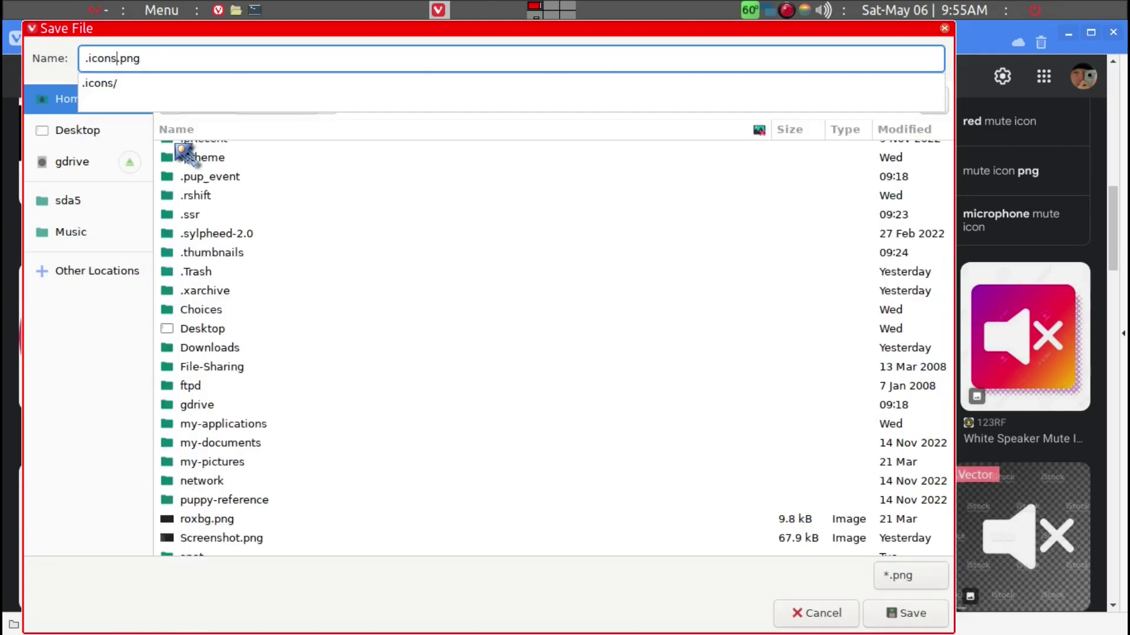
key(BackSpace)
key(BackSpace)
key(BackSpace)
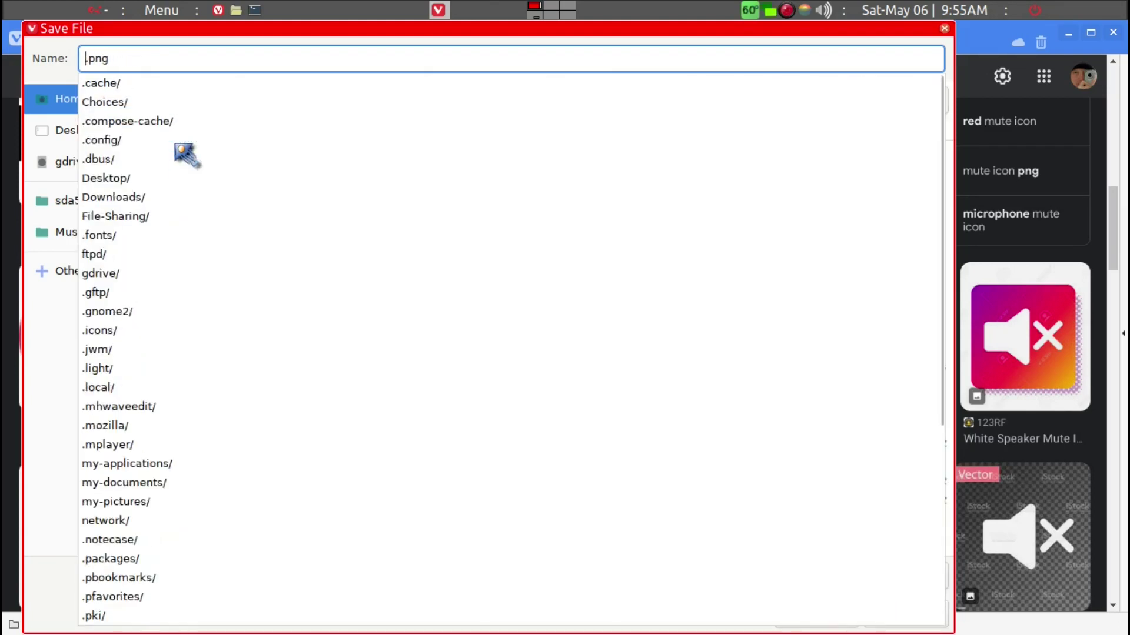
text(mute)
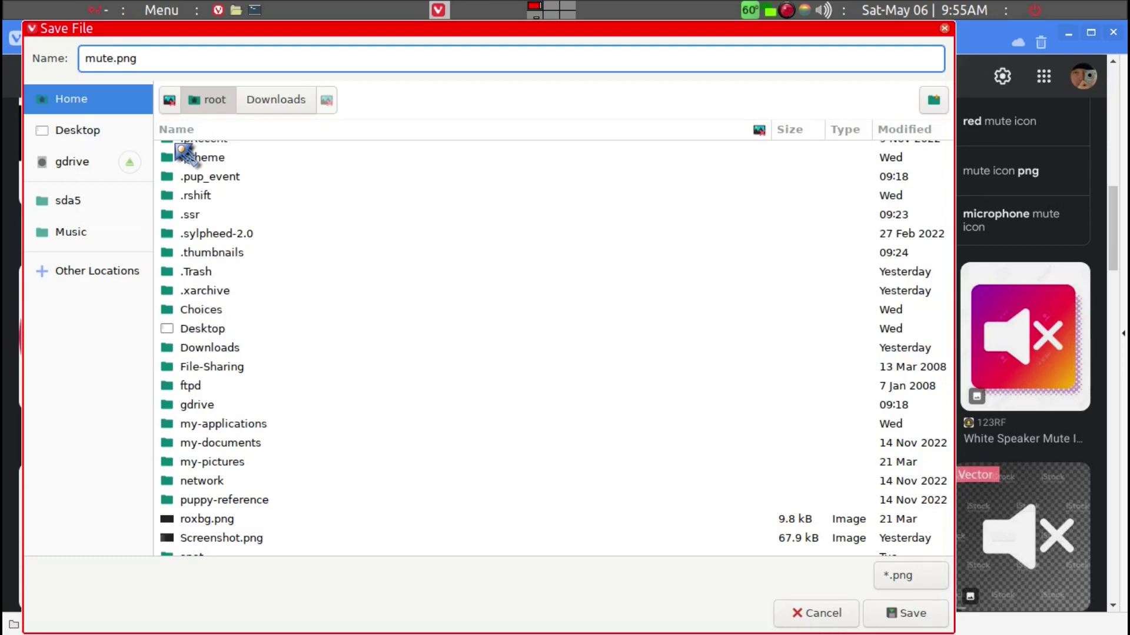
click(896, 617)
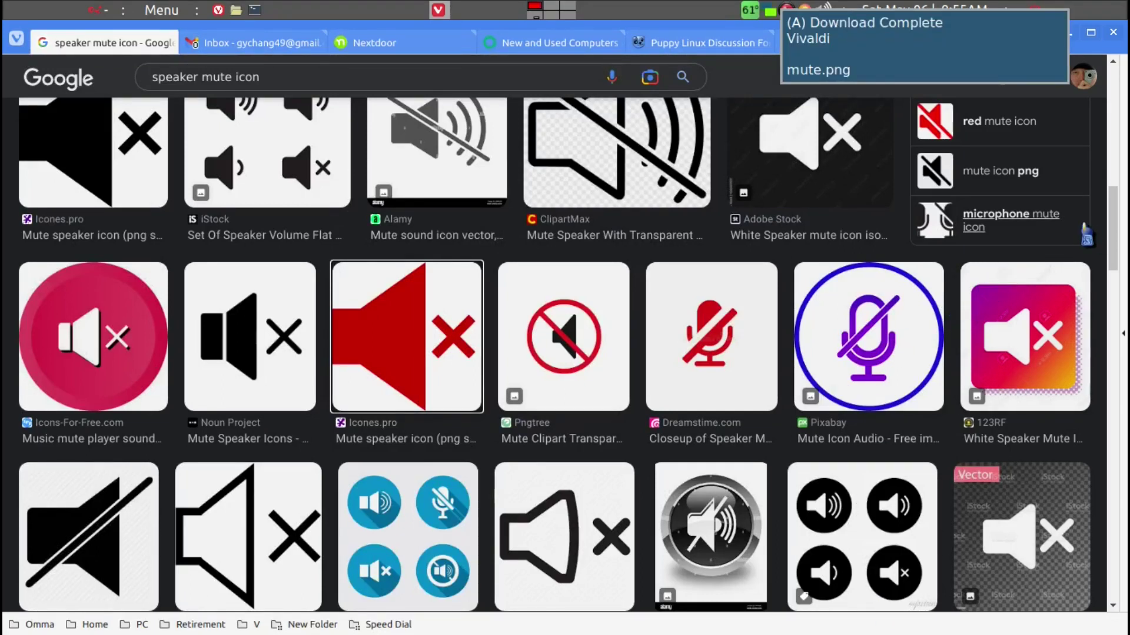
Close Vivaldi and bring up the Set Icon dialog for the toggle-mute.sh desktop item
click(1113, 34)
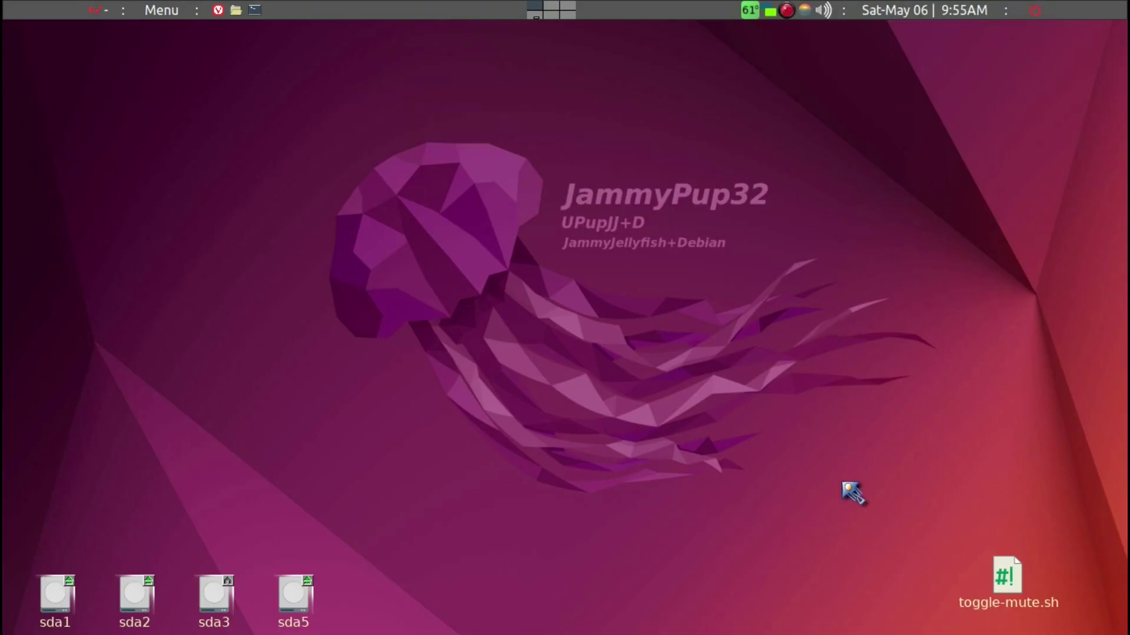
right_click(1000, 580)
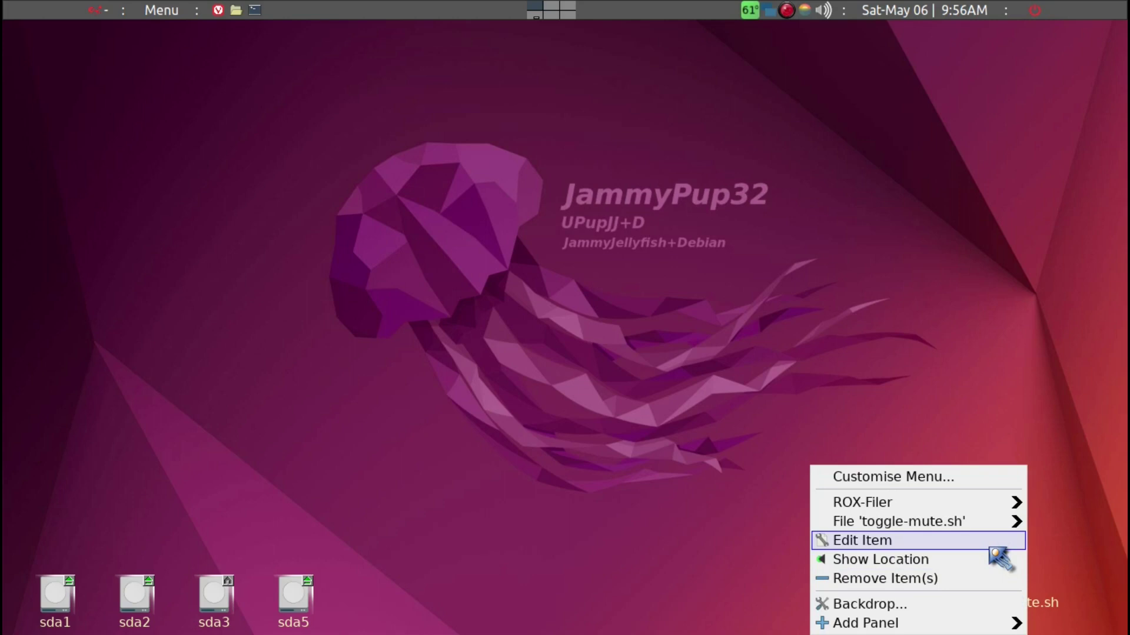
mouse_move(981, 525)
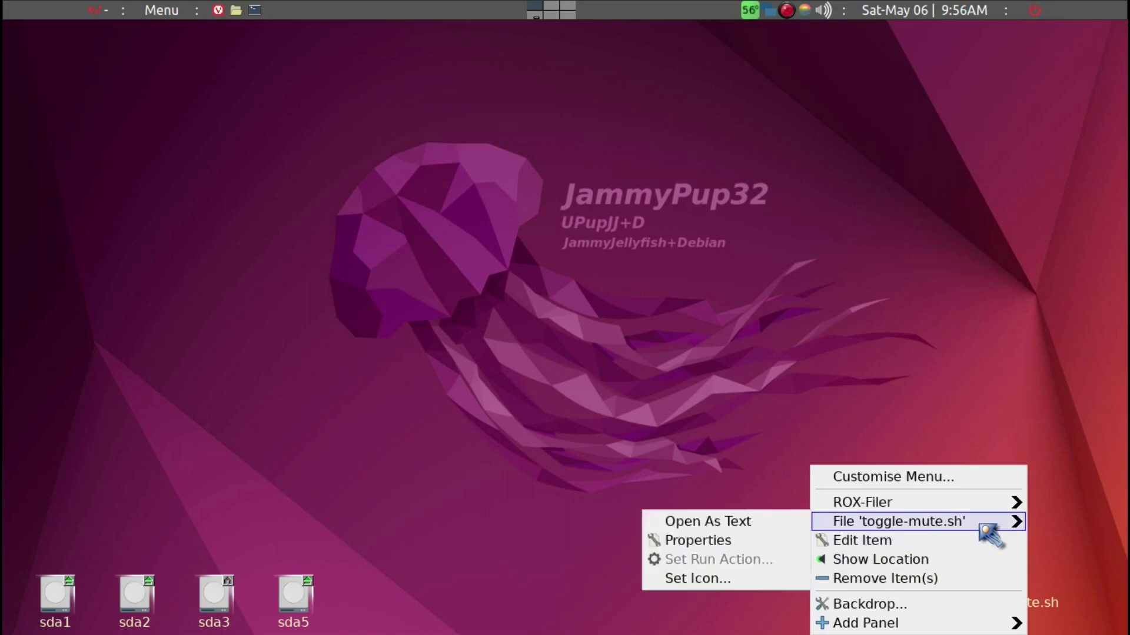
click(709, 578)
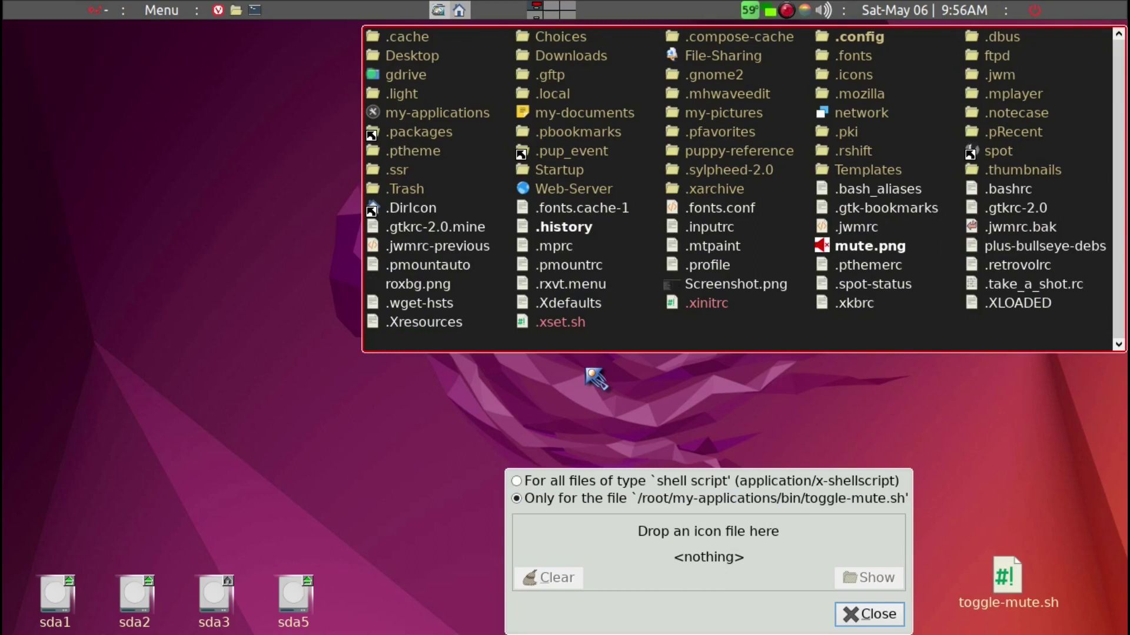
Move mute.png from the home folder into the hidden .icons folder
key(Down)
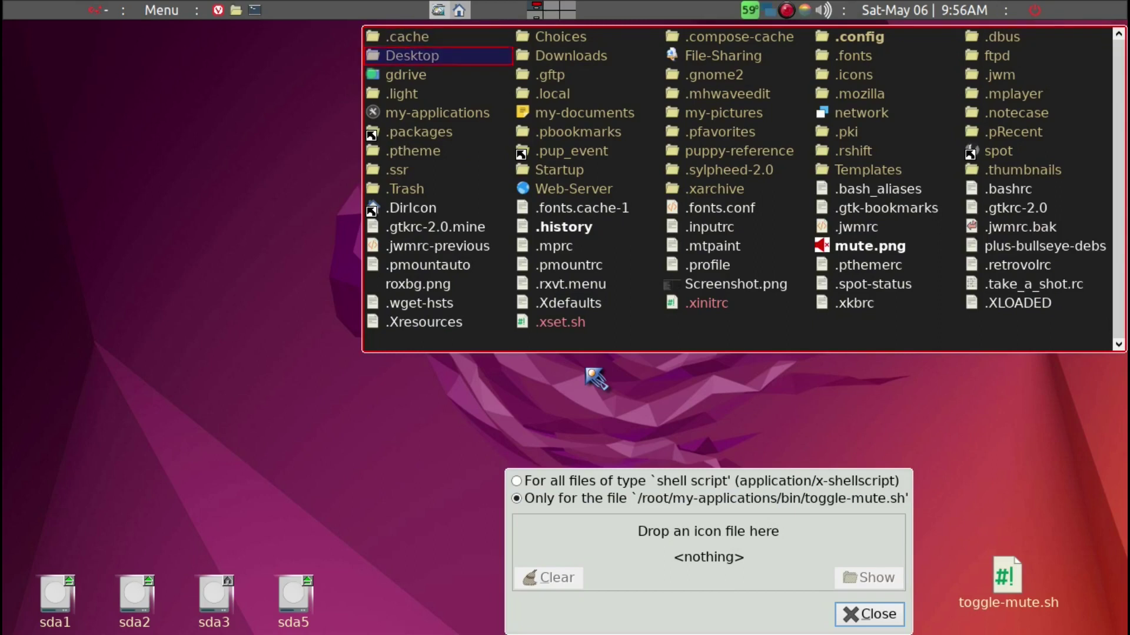
key(Down)
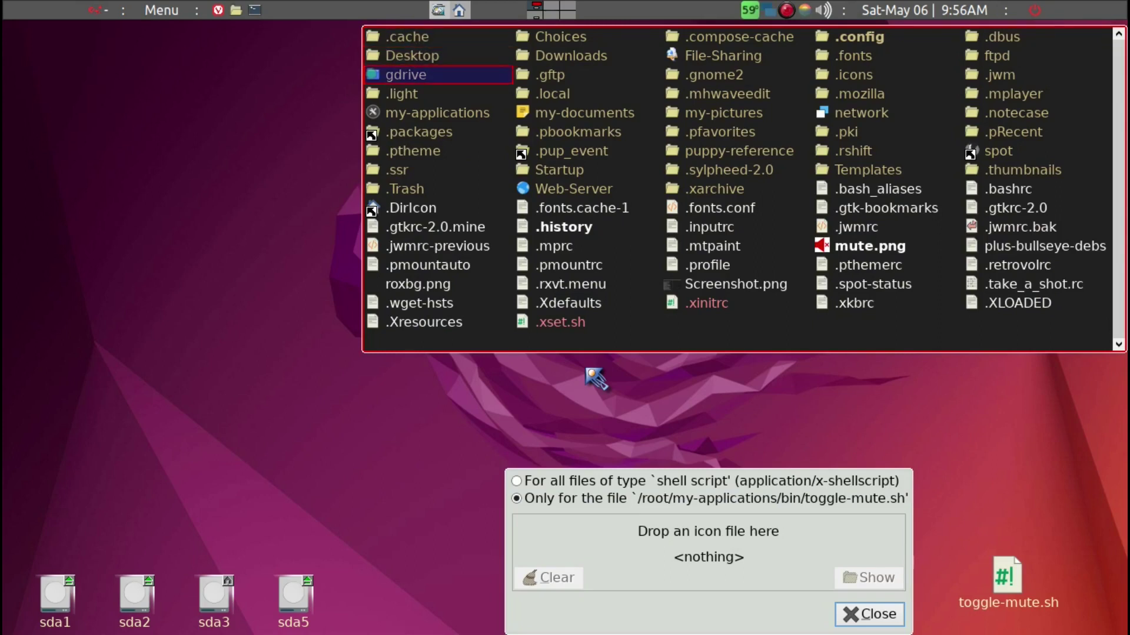
key(Right)
key(Right)
key(Right)
key(Return)
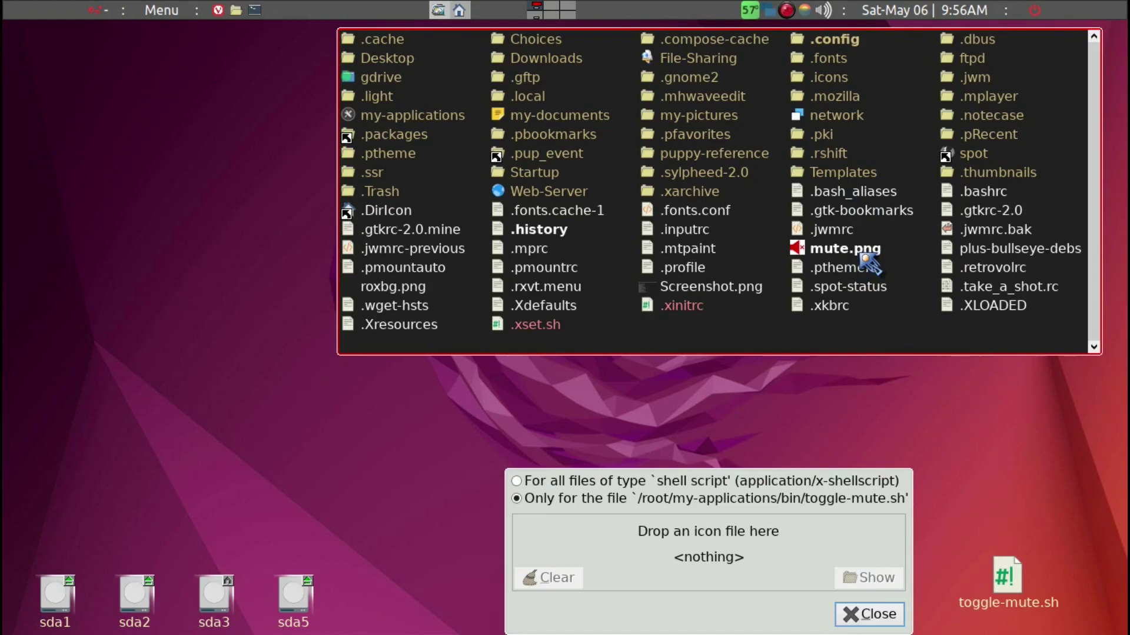
drag(868, 263, 844, 79)
click(844, 77)
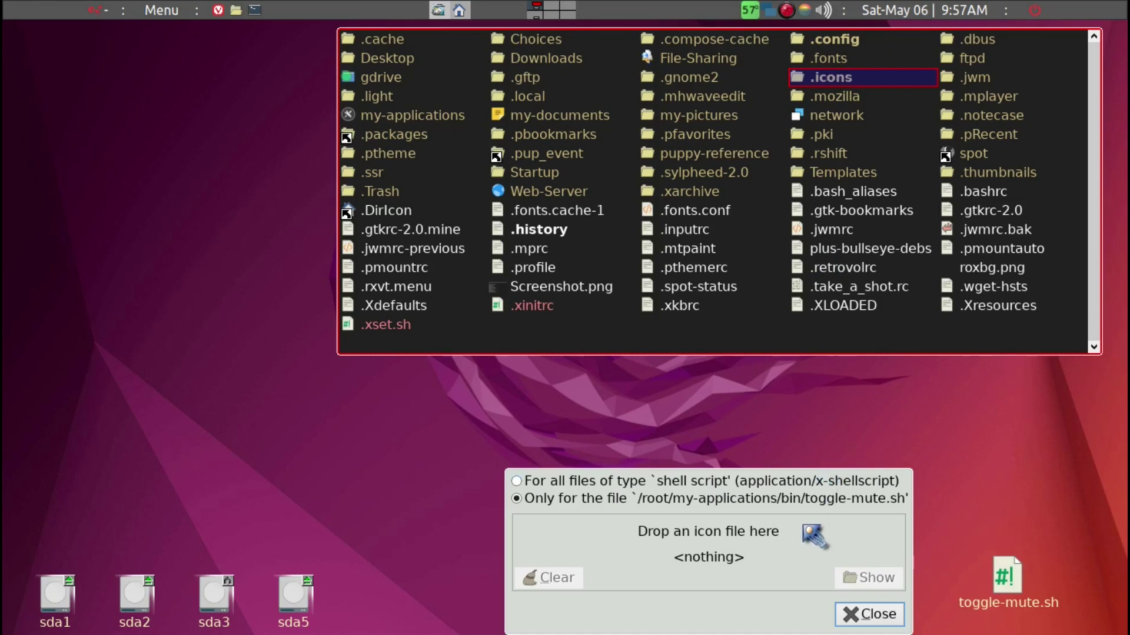
Drop mute.png from .icons onto the Set Icon drop zone, then close the file listing
click(839, 79)
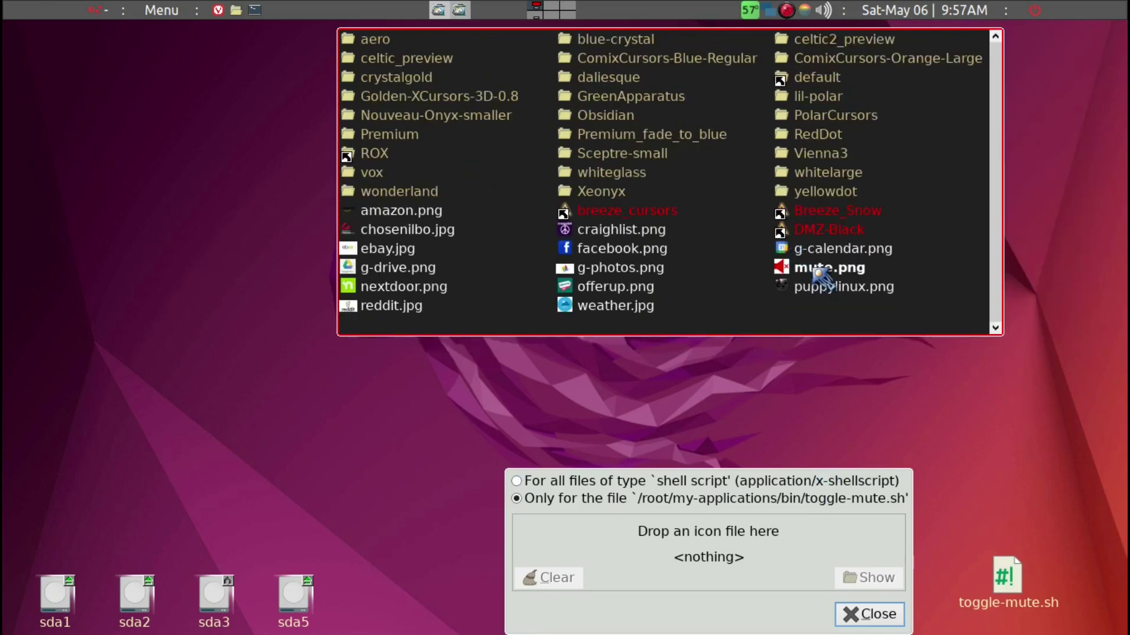
drag(821, 274, 722, 541)
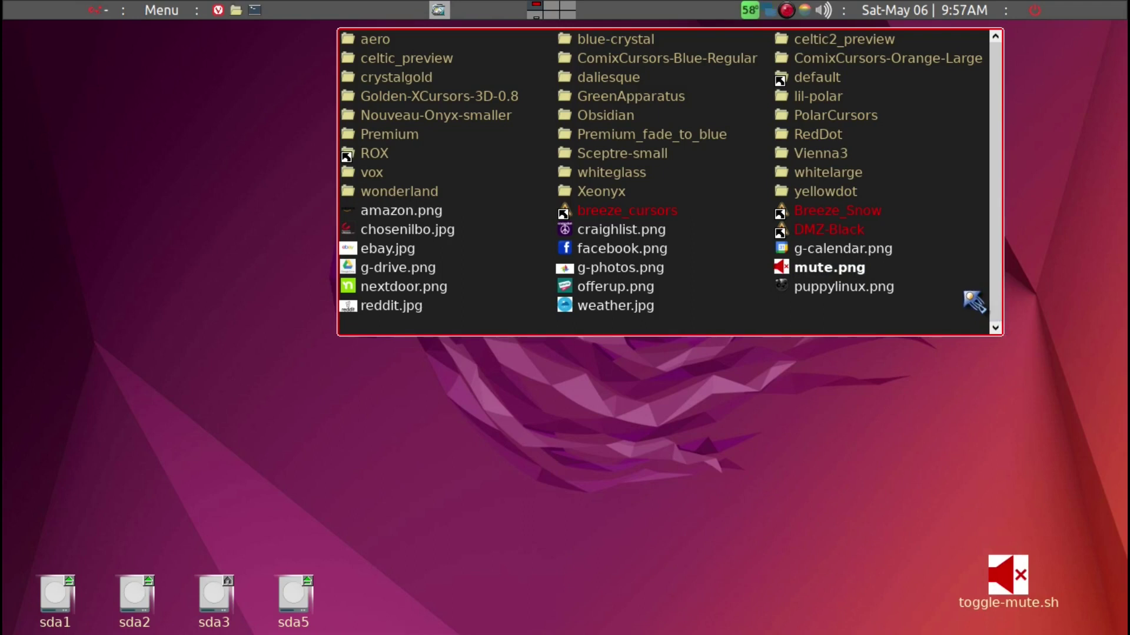
key(alt+F4)
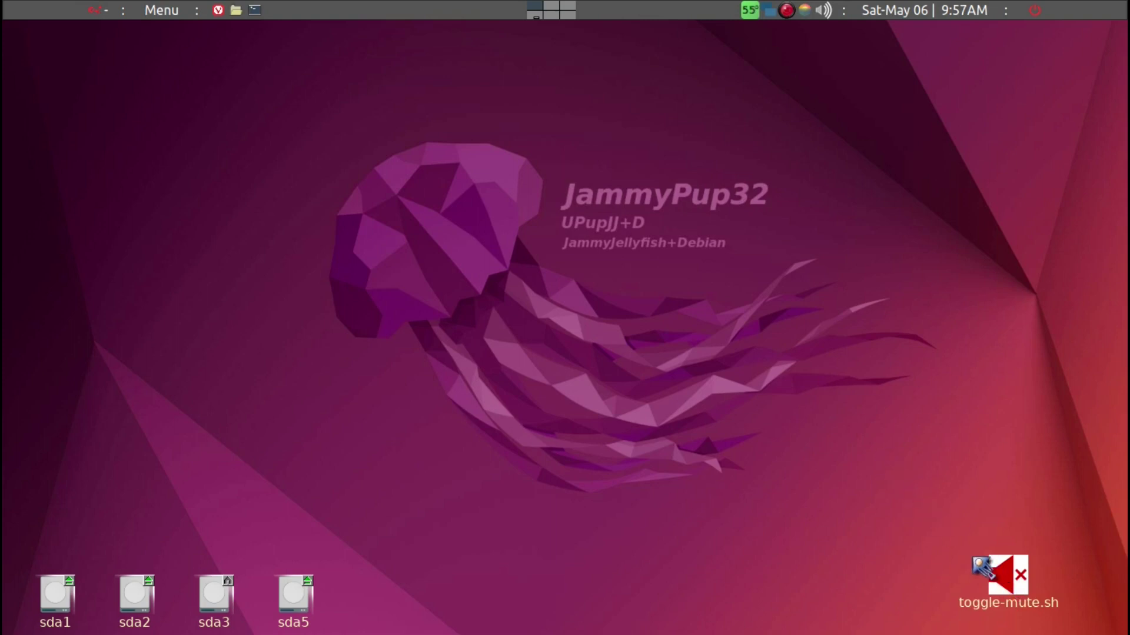
Assign Ctrl+M as the toggle-mute.sh item's shortcut in Edit Item and confirm with OK
right_click(996, 576)
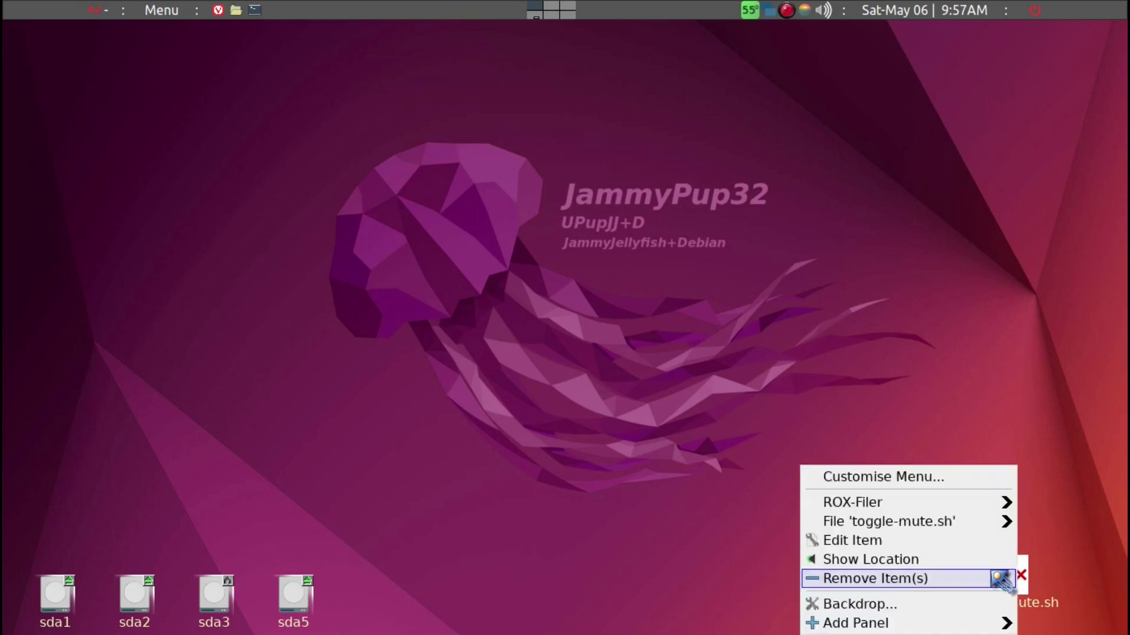
click(943, 543)
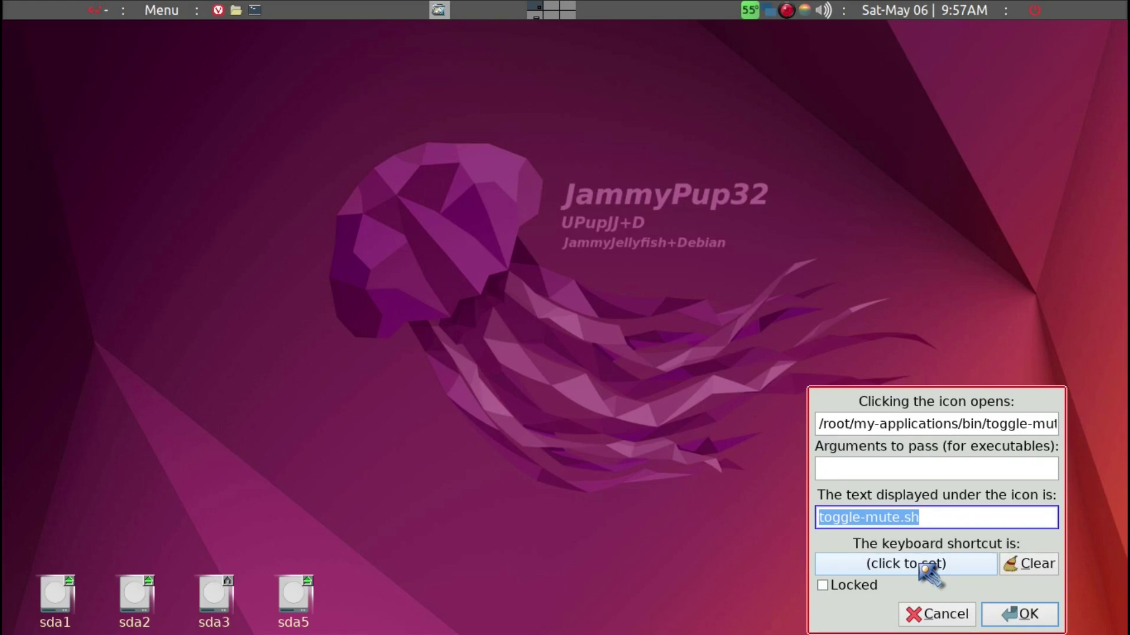
click(924, 567)
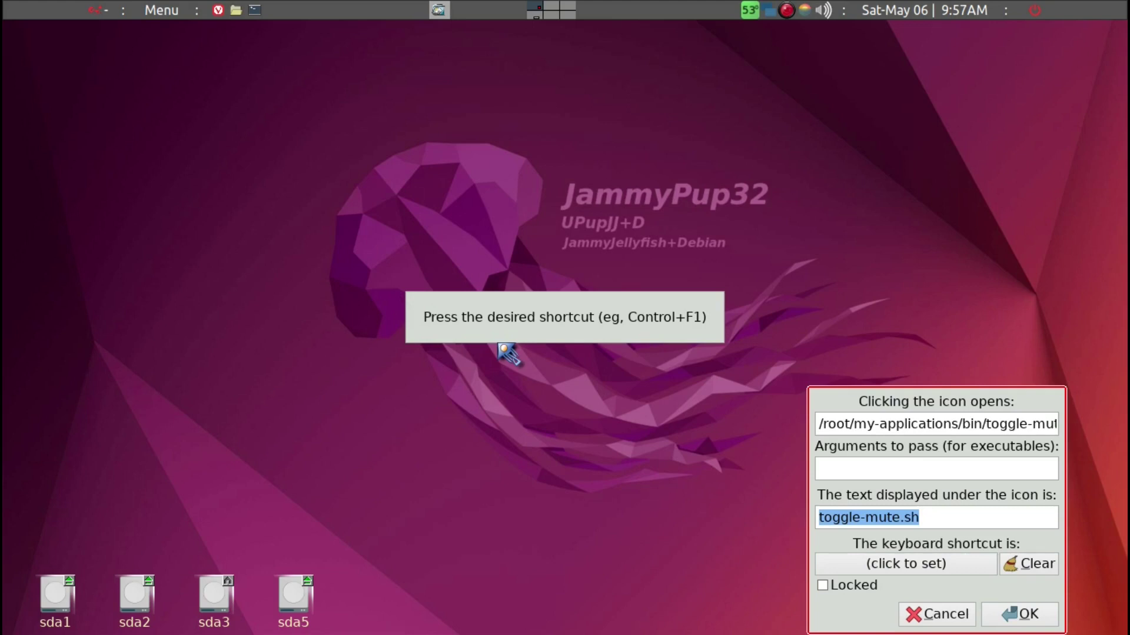
key(ctrl+m)
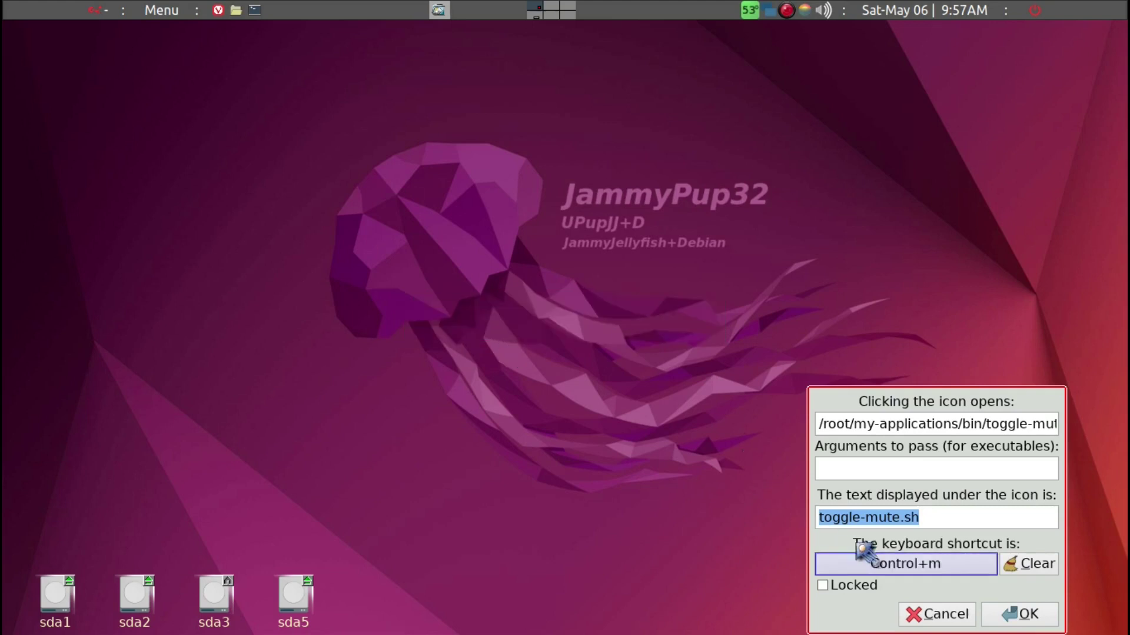
click(1016, 614)
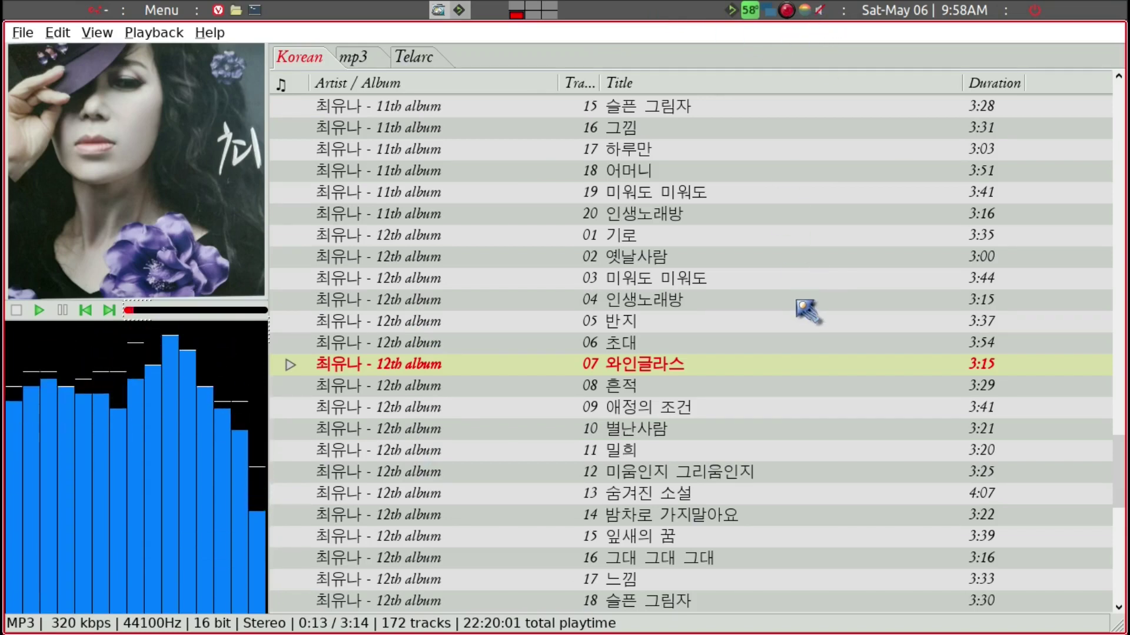
Quit DeaDBeeF with Ctrl+Q to return to the desktop
key(ctrl+q)
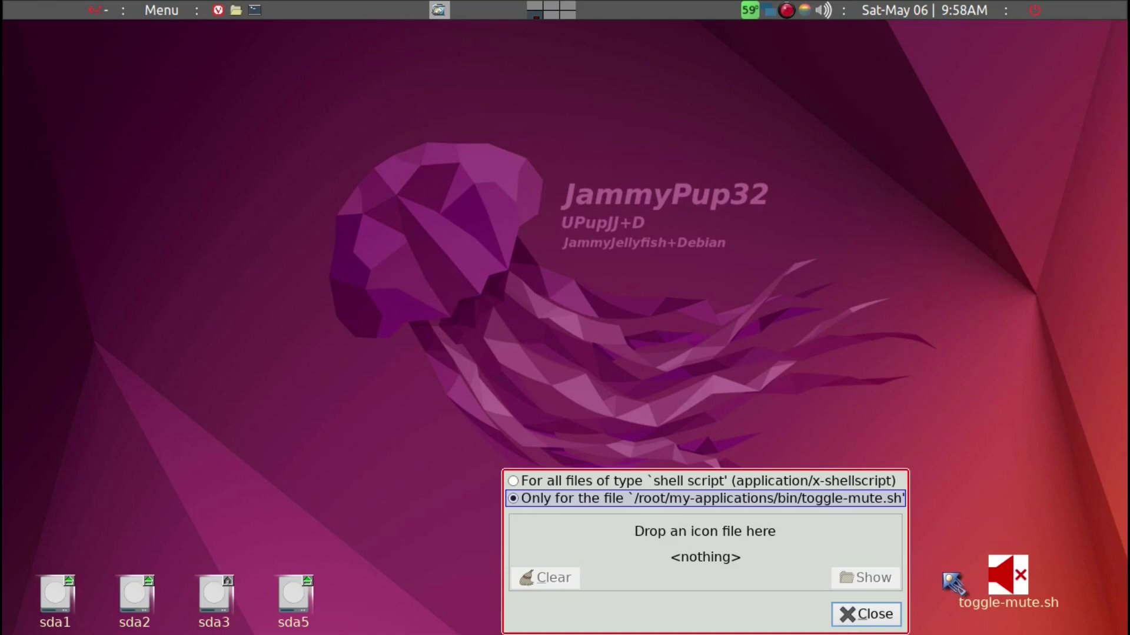
Close the leftover Set Icon dialog and bring up the screen recorder's tray options
click(863, 615)
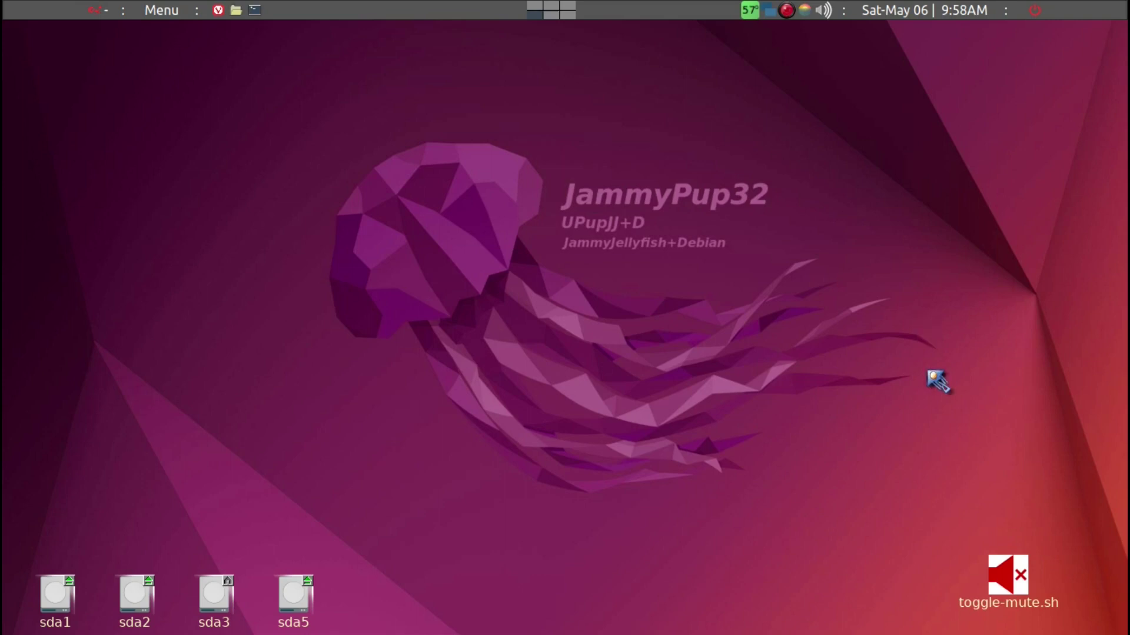
right_click(789, 17)
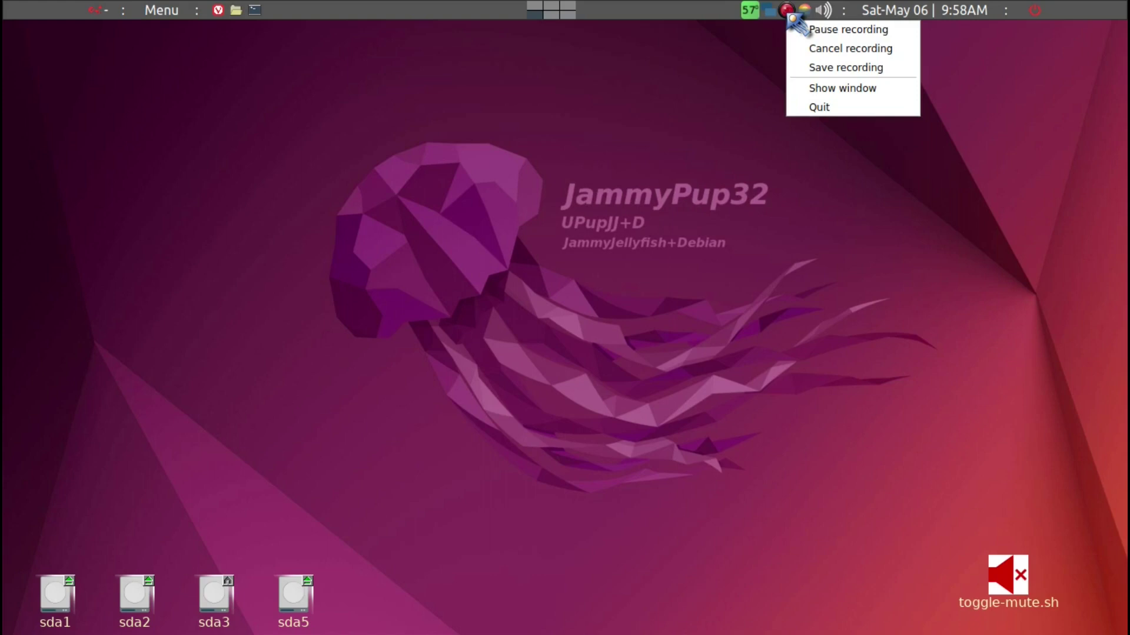